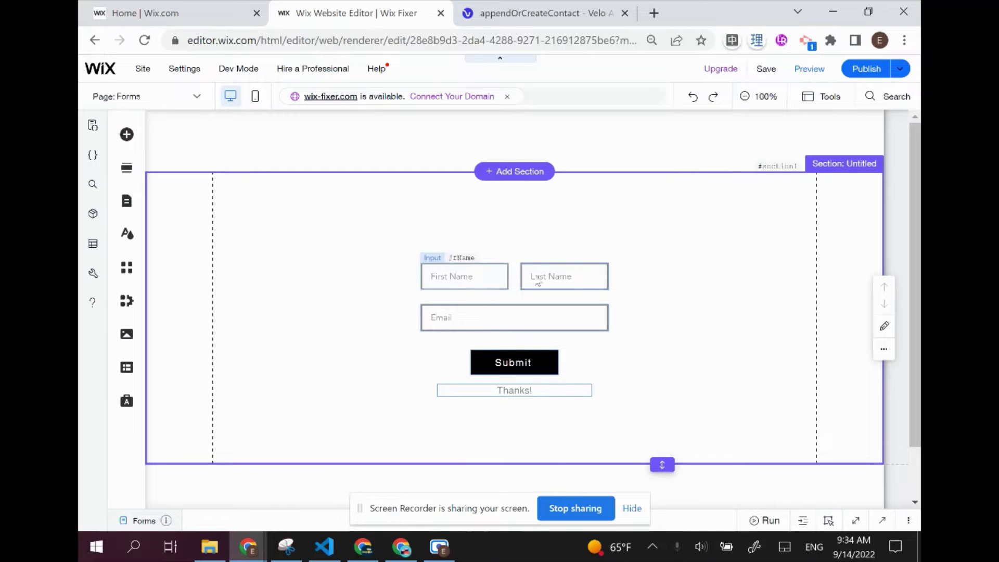
# Select the form section and its Thanks! message on the Forms page
pyautogui.click(623, 374)
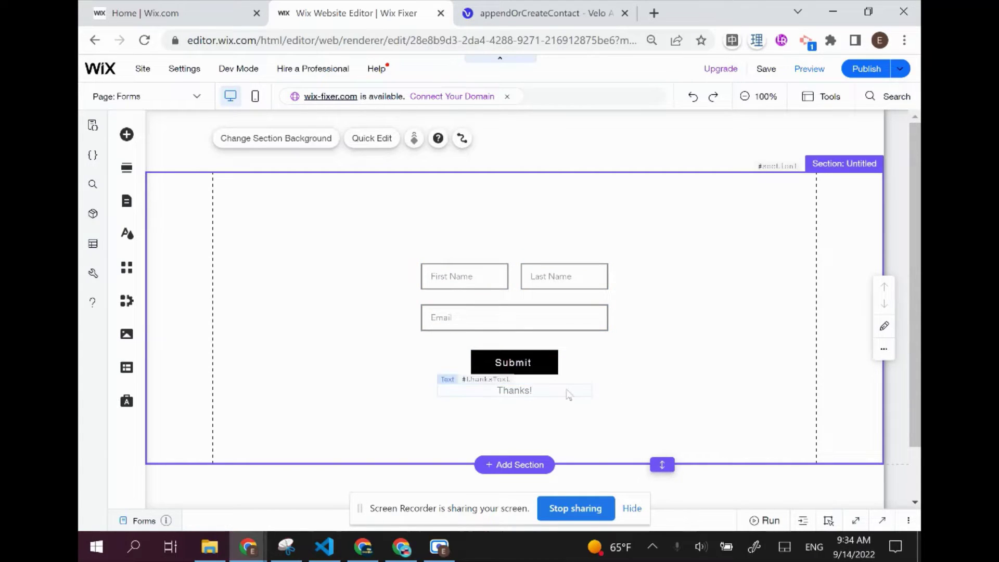
pyautogui.click(568, 394)
pyautogui.click(697, 323)
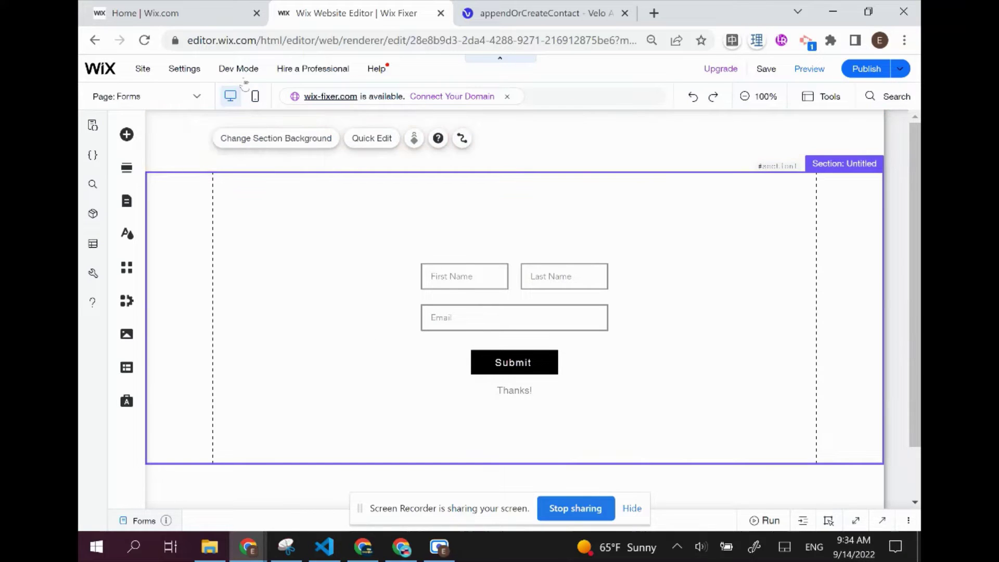
# Expand the Forms page code panel and drag it taller to show more code
pyautogui.moveTo(243, 70)
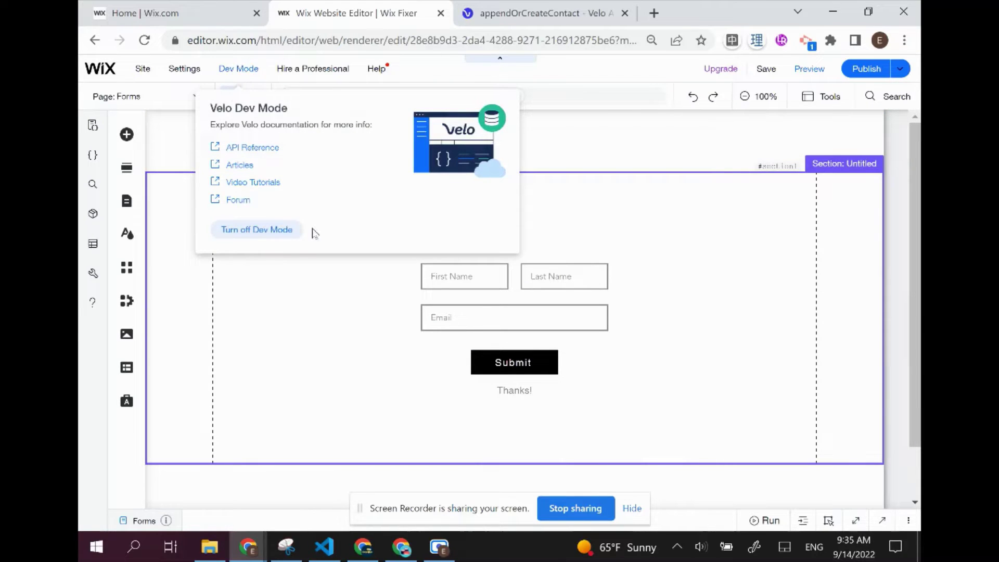
pyautogui.click(697, 522)
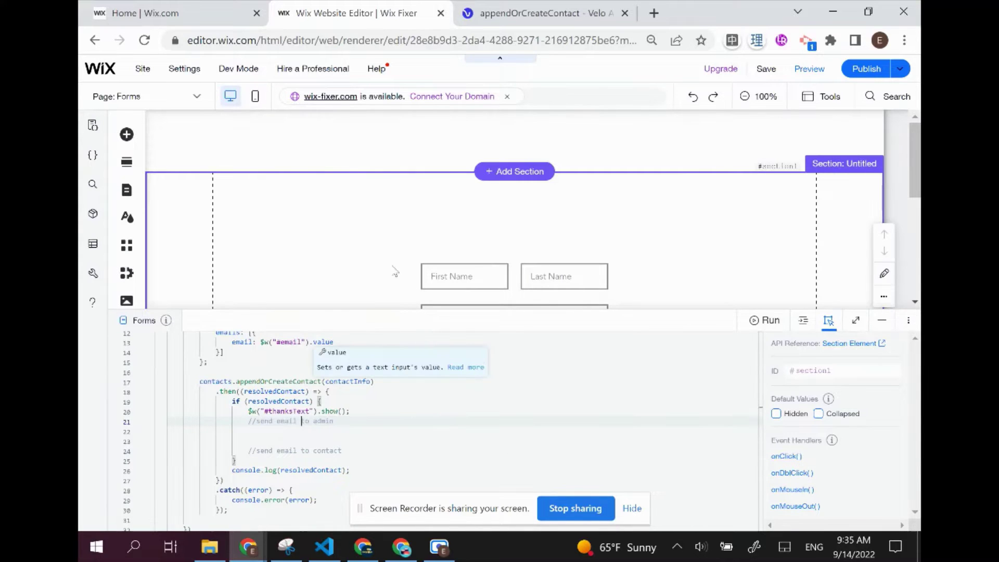
pyautogui.scroll(-2, 395, 272)
pyautogui.scroll(4, 486, 411)
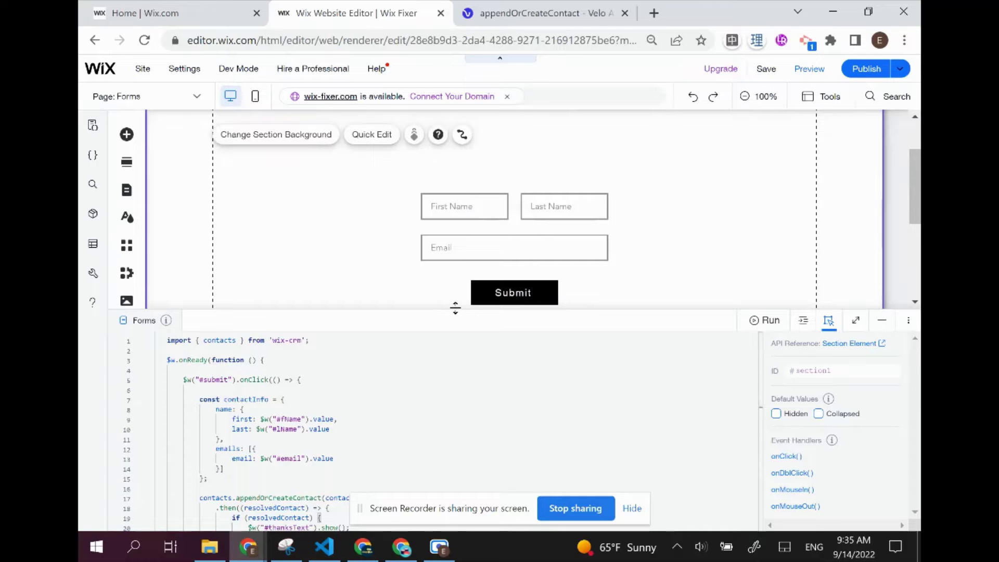
pyautogui.moveTo(454, 308); pyautogui.dragTo(456, 264)
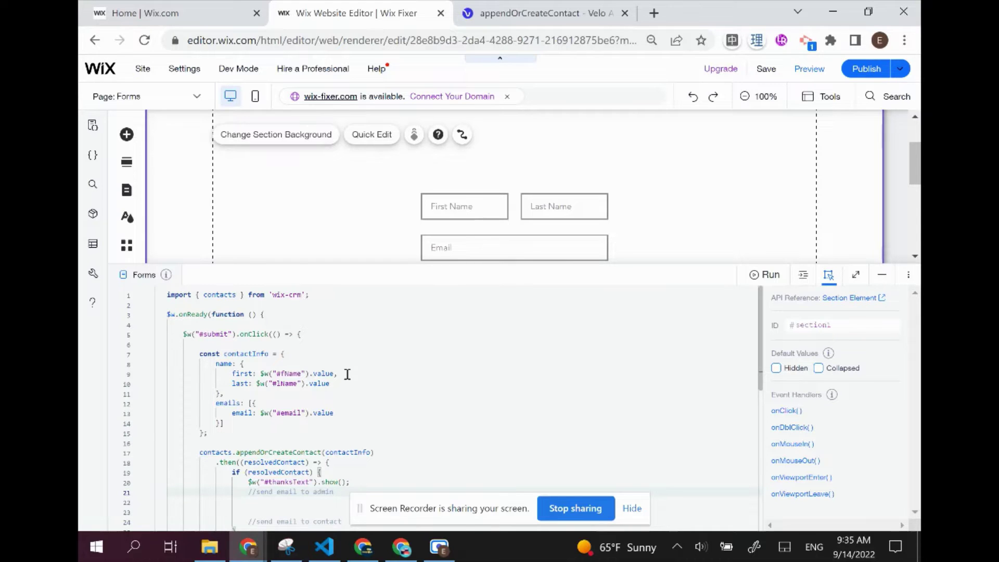
# Highlight the submit button's onClick handler line in the page code
pyautogui.moveTo(181, 333); pyautogui.dragTo(319, 333)
pyautogui.scroll(-2, 461, 216)
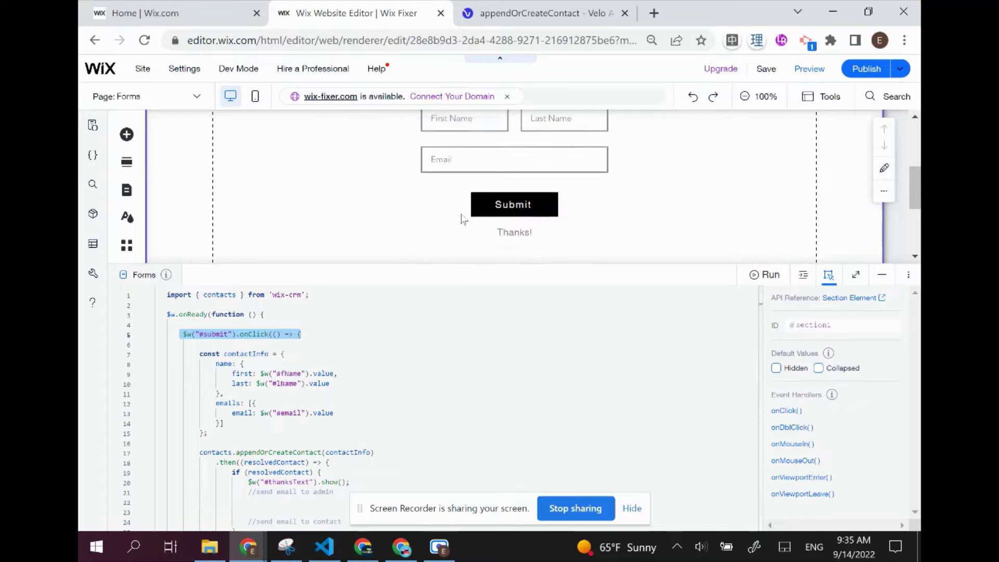
pyautogui.scroll(-1, 262, 370)
pyautogui.scroll(-1, 261, 370)
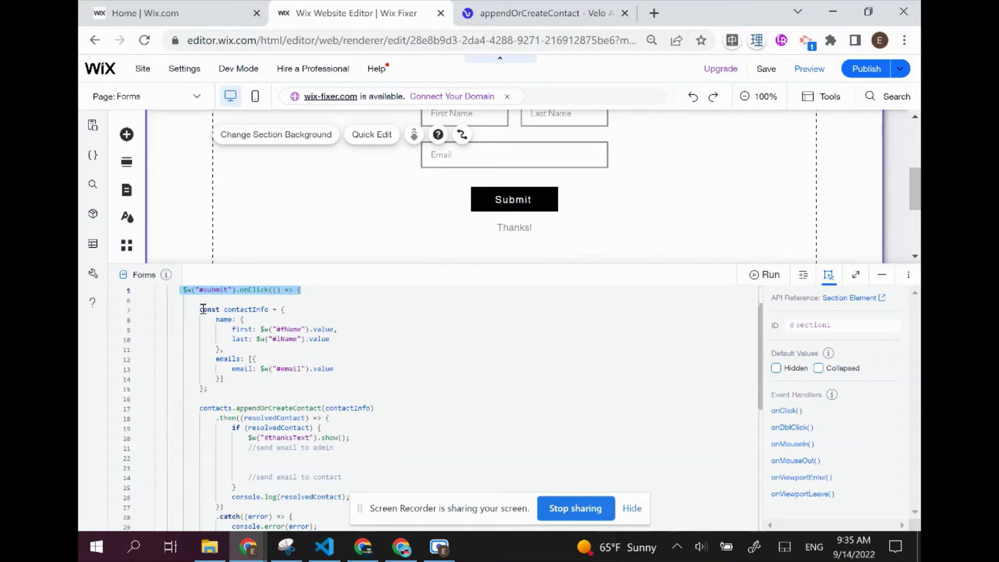
pyautogui.moveTo(193, 310); pyautogui.dragTo(227, 381)
pyautogui.scroll(-3, 233, 368)
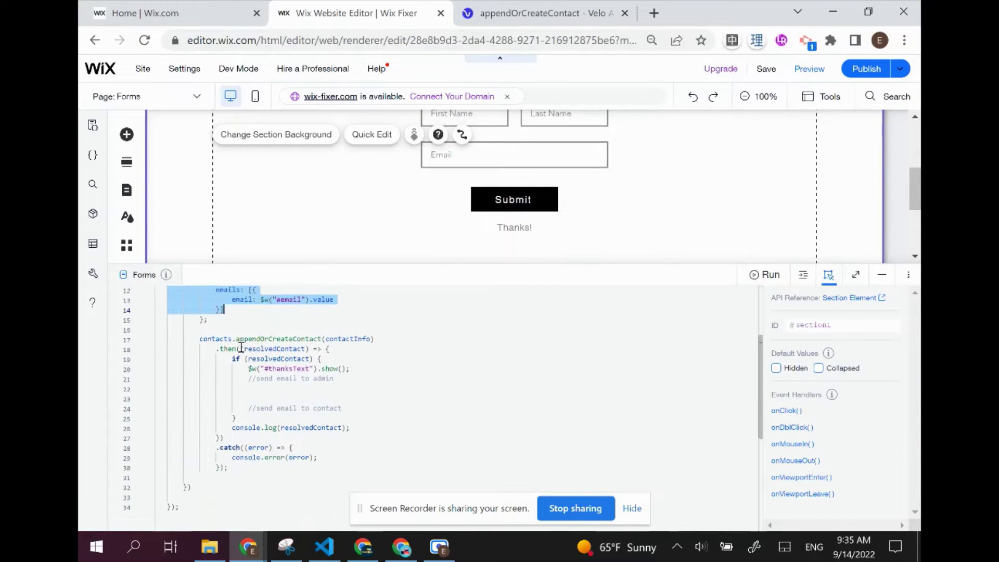
# Highlight the appendOrCreateContact call and the spots for the admin and contact email code
pyautogui.moveTo(198, 338); pyautogui.dragTo(378, 337)
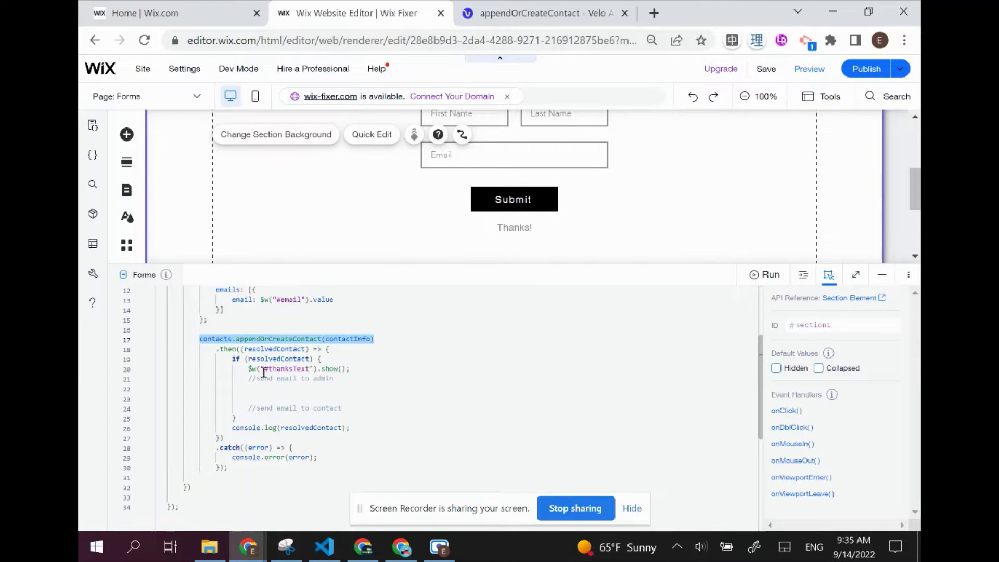
pyautogui.moveTo(233, 359); pyautogui.dragTo(358, 417)
pyautogui.click(357, 417)
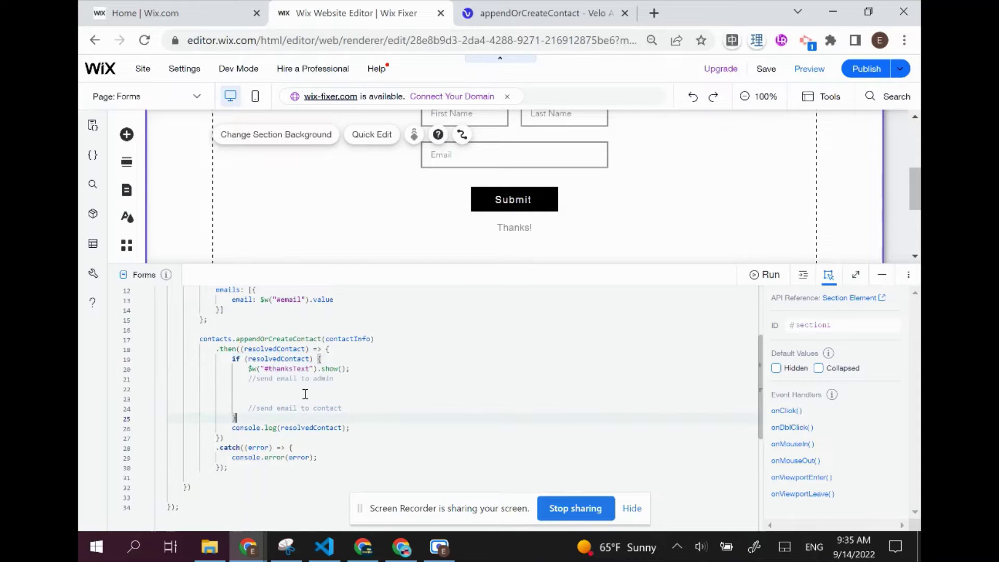
pyautogui.click(306, 390)
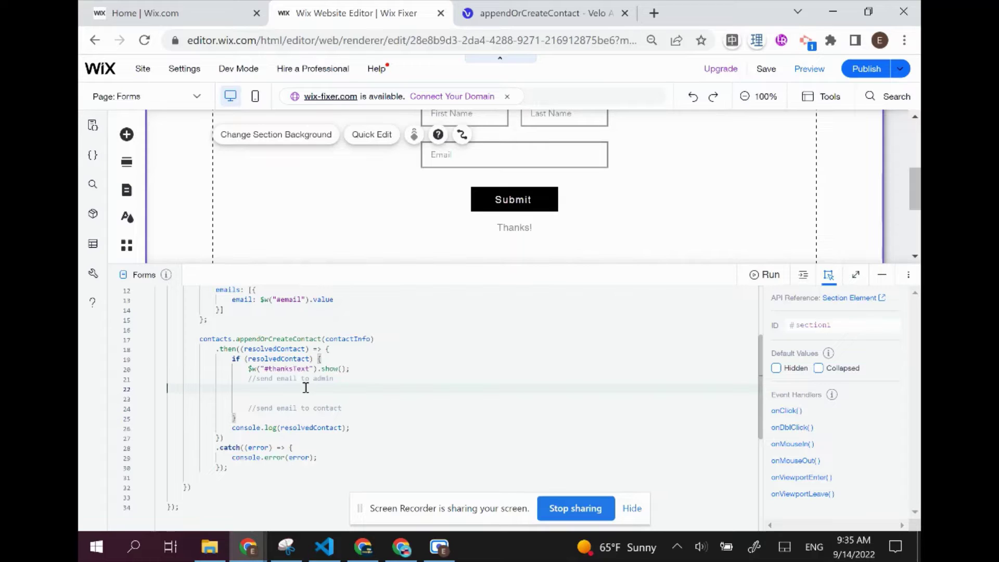
pyautogui.click(362, 408)
# From the dashboard's Developer Tools > Triggered Emails, create a new triggered email
pyautogui.click(194, 6)
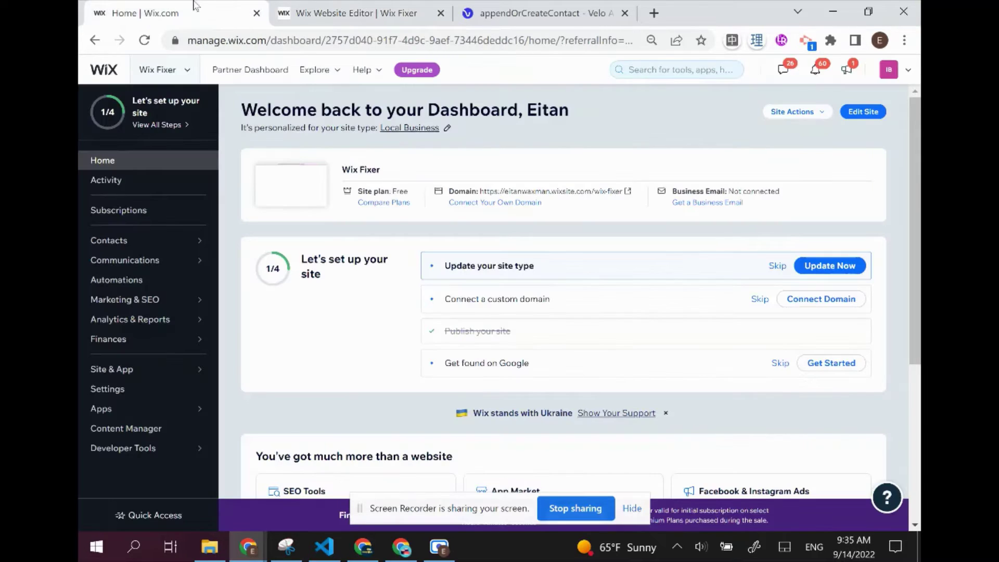
pyautogui.click(139, 447)
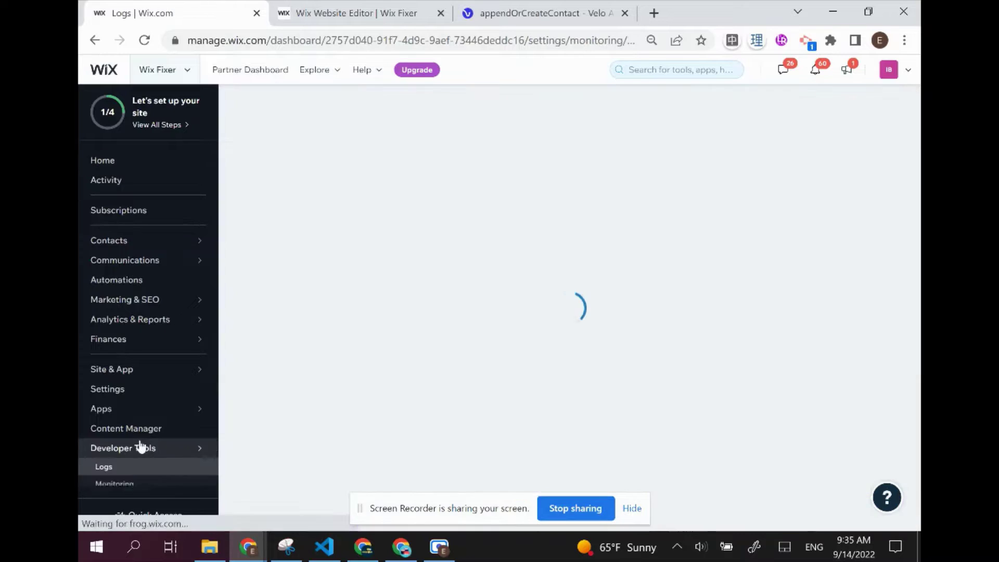
pyautogui.scroll(-1, 146, 453)
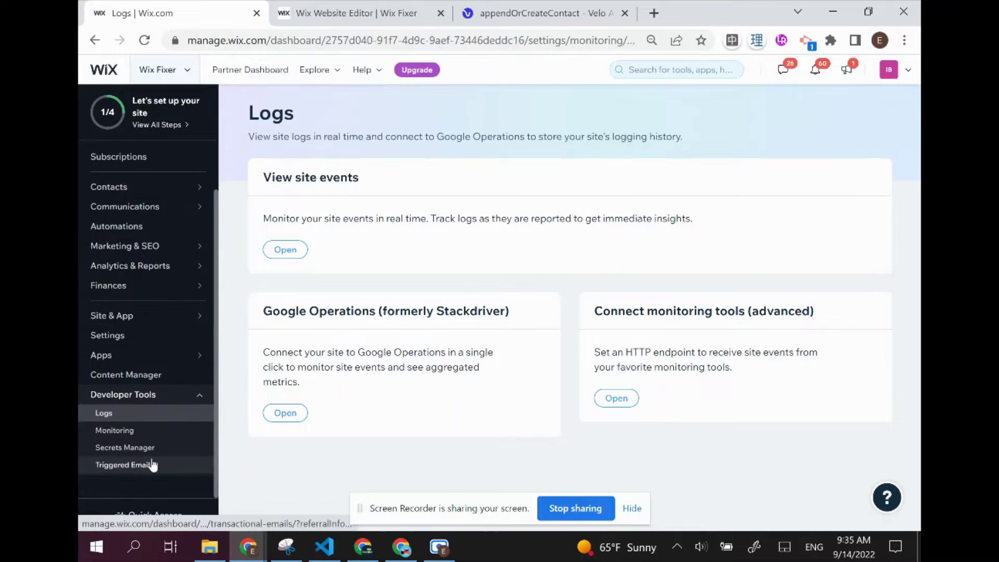
pyautogui.click(152, 465)
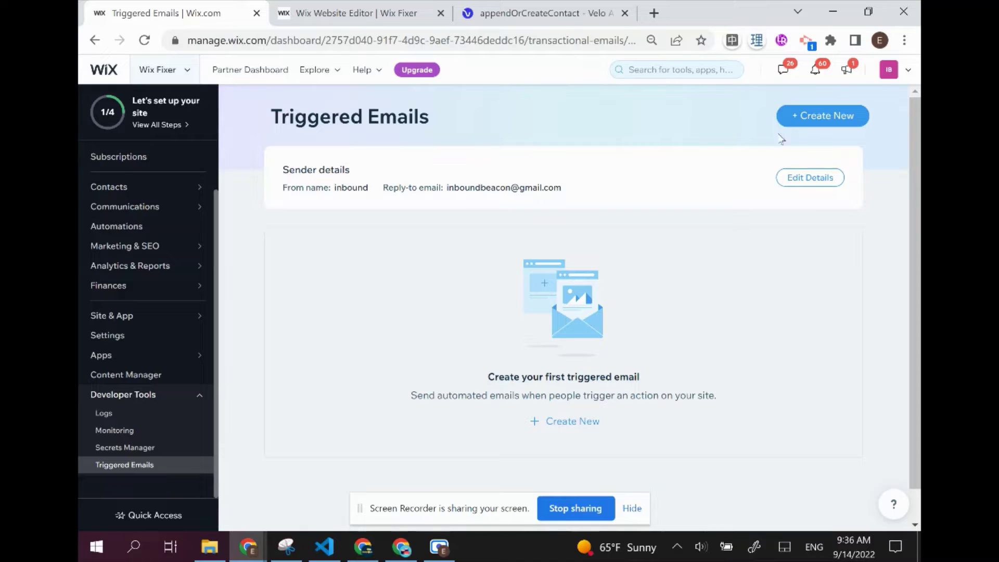
pyautogui.click(785, 118)
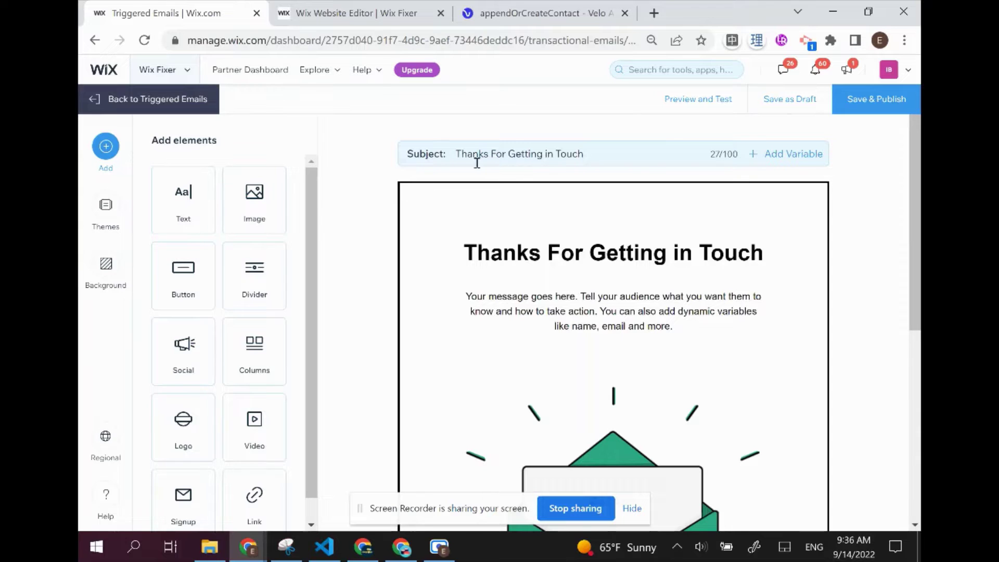
# Replace the placeholder body paragraph with 'First Name:' followed by the firstName variable
pyautogui.click(512, 311)
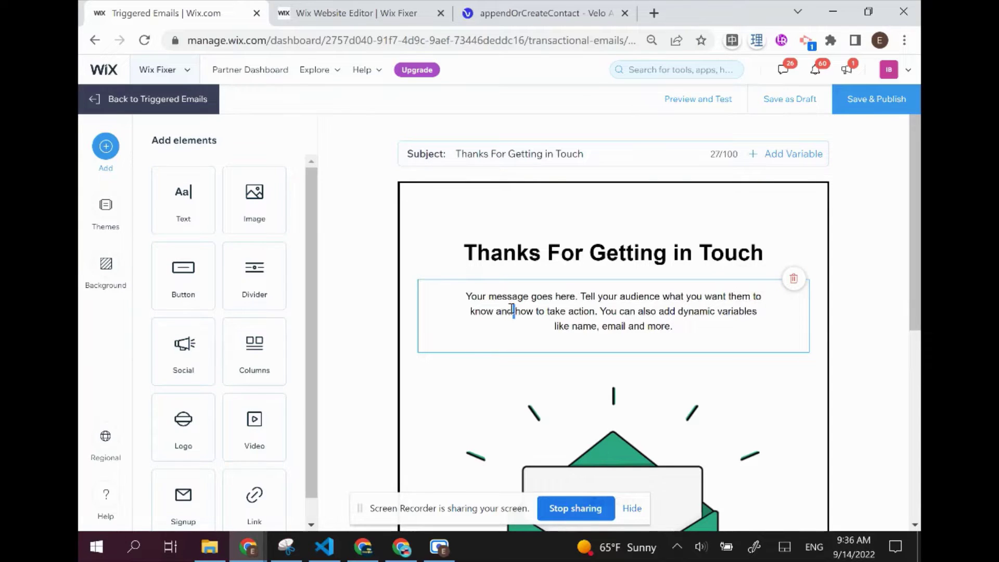
pyautogui.moveTo(705, 327); pyautogui.dragTo(444, 295)
pyautogui.press('BackSpace')
pyautogui.write('Fi')
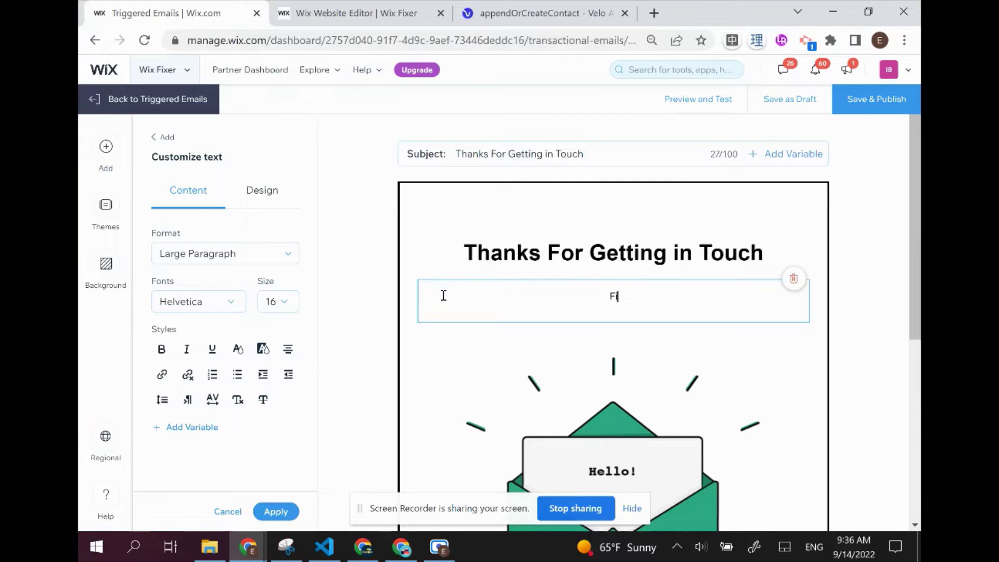
pyautogui.write('rst Name:')
pyautogui.click(192, 427)
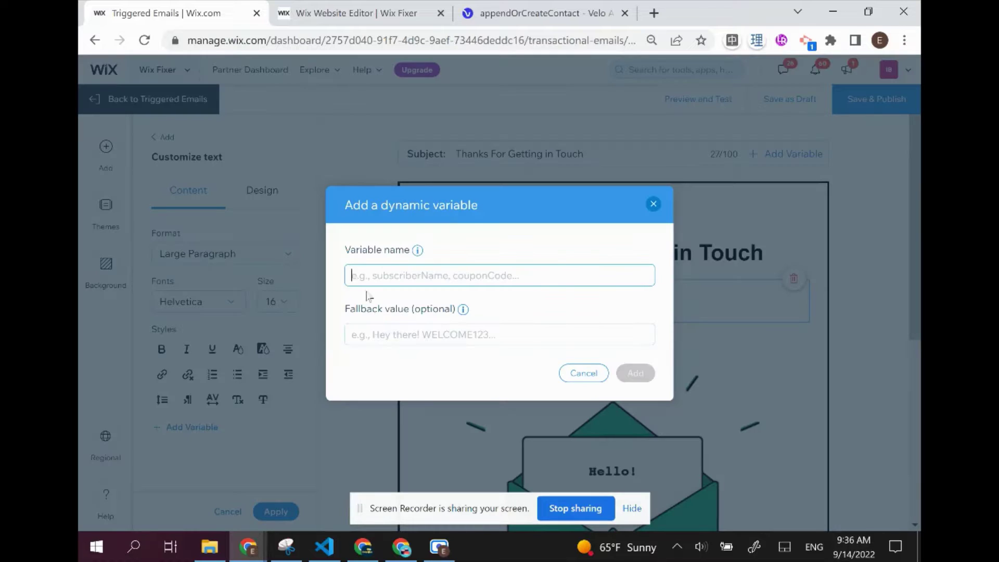
pyautogui.write('first')
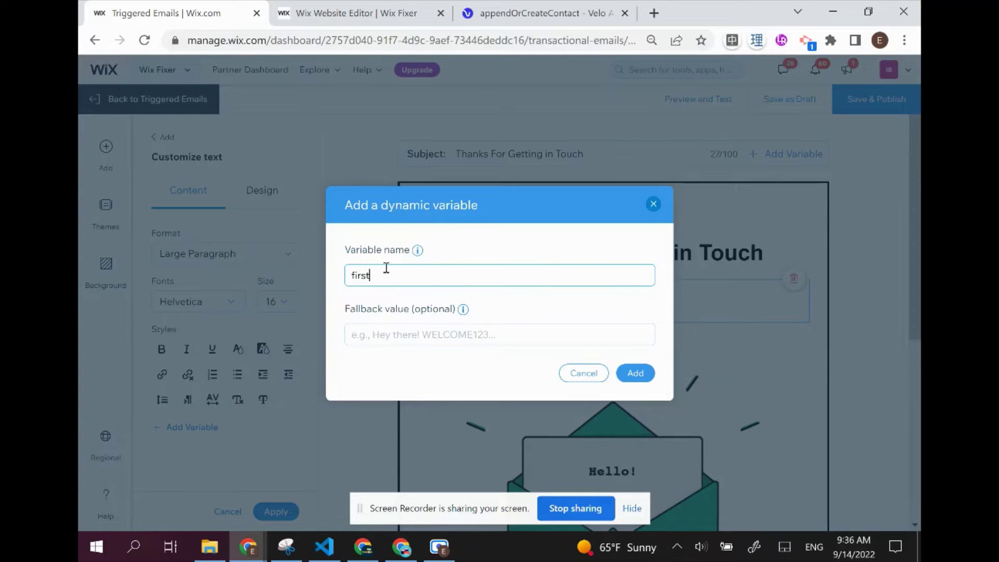
pyautogui.write('Name')
pyautogui.click(636, 373)
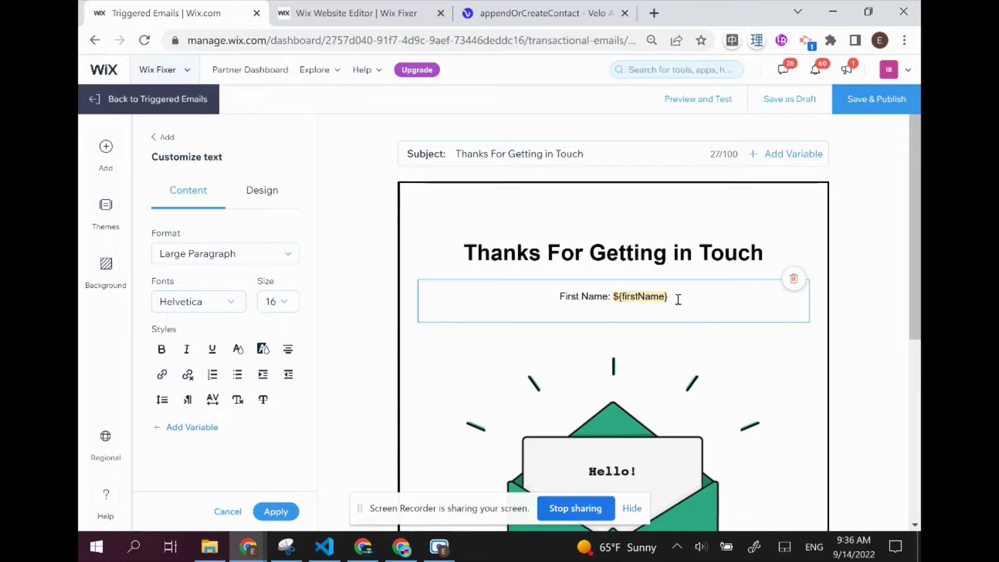
# Add a second line 'Last Name: ${lastName}'
pyautogui.press('Return')
pyautogui.write('Last ')
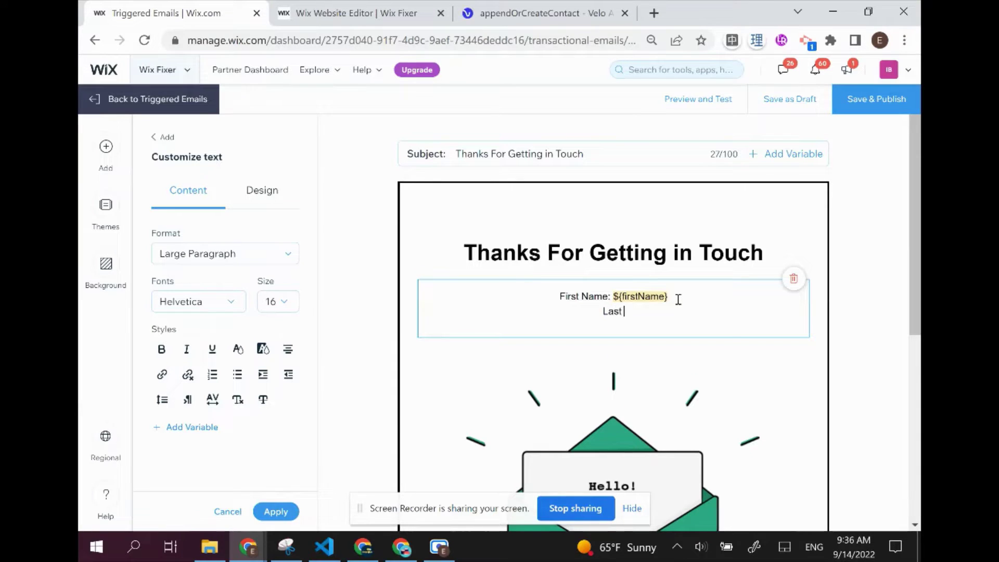
pyautogui.write('Name: ${')
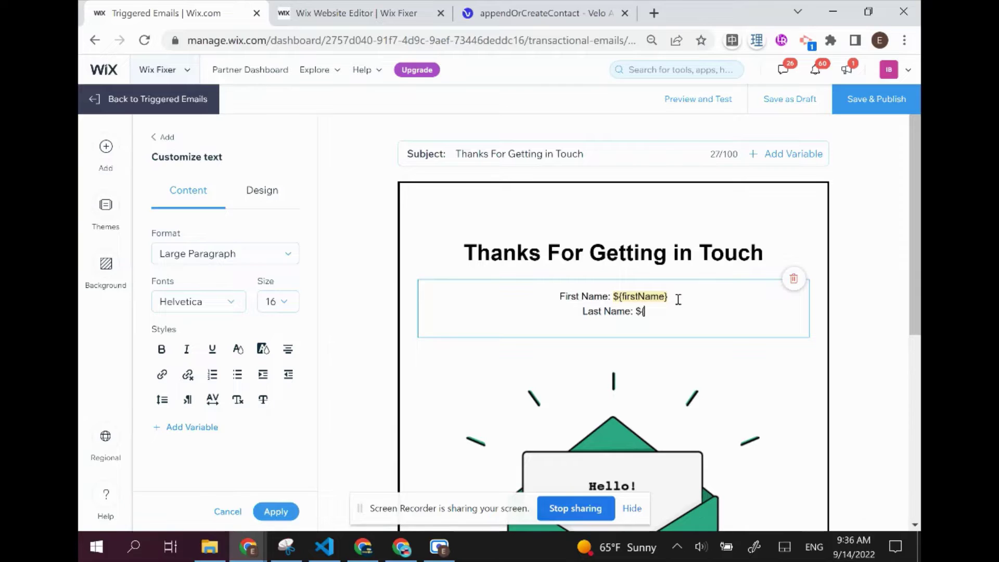
pyautogui.write('lastName')
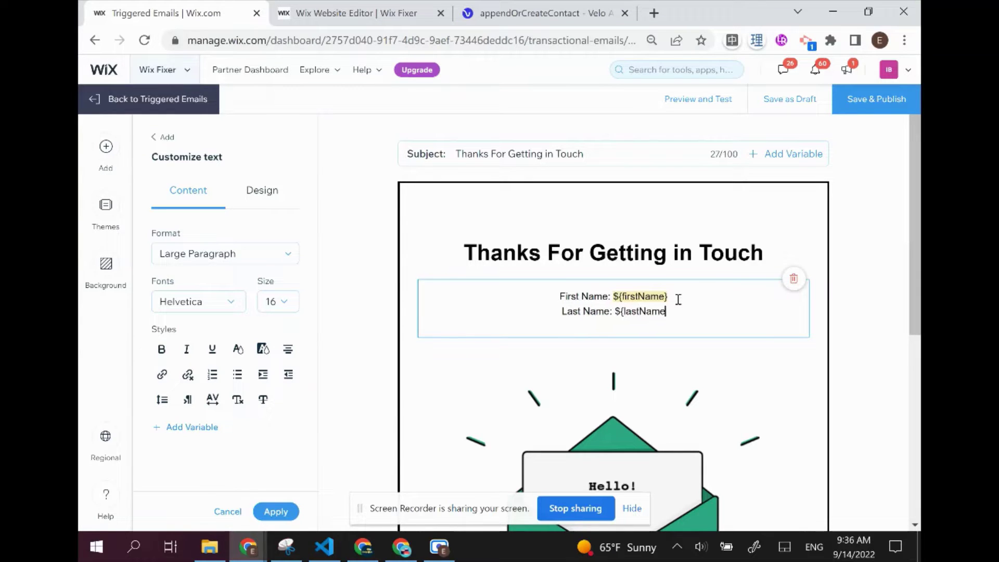
pyautogui.write('}')
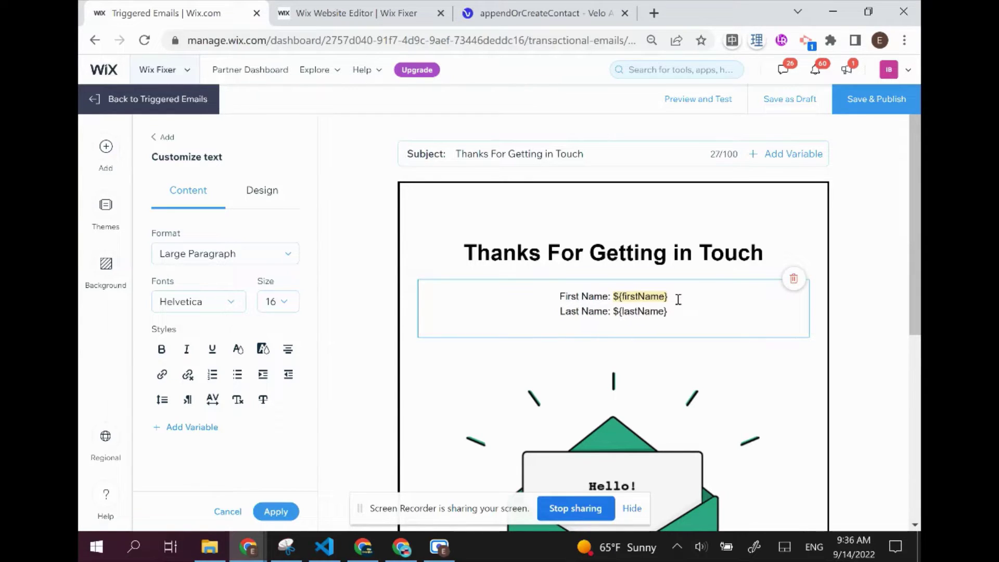
# Add a third line 'email:' with the email variable and apply the text block
pyautogui.press('Return')
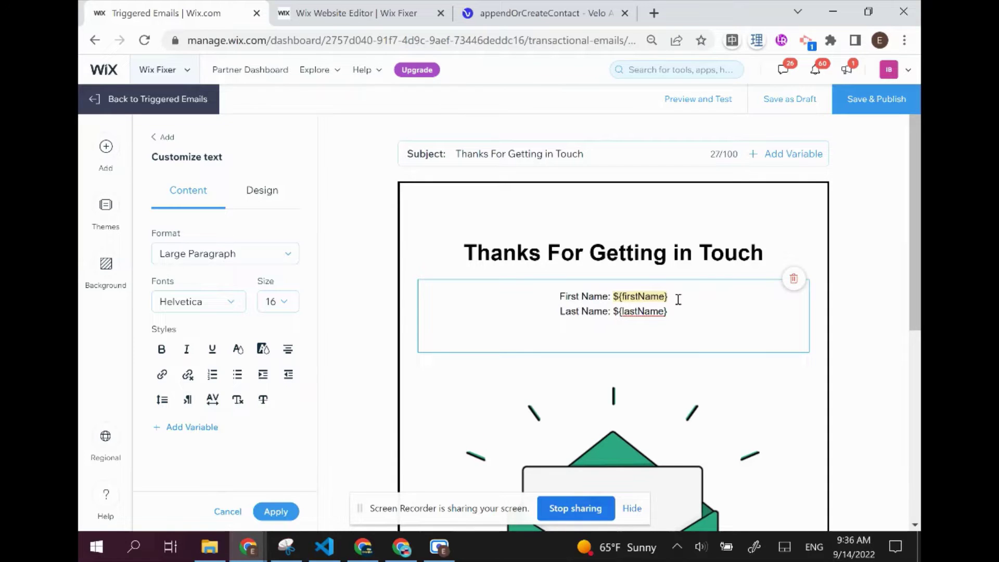
pyautogui.write('email:')
pyautogui.click(155, 426)
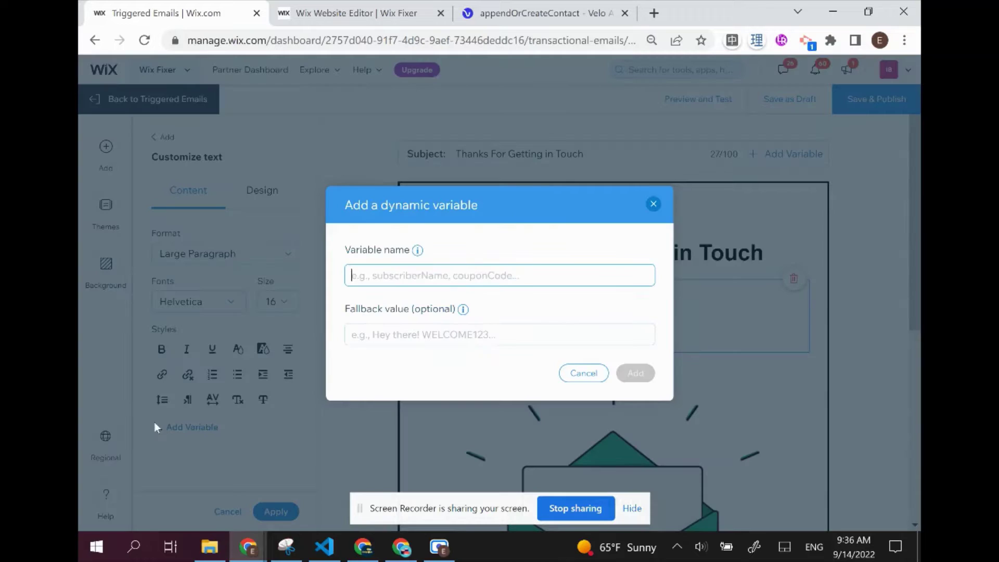
pyautogui.write('email')
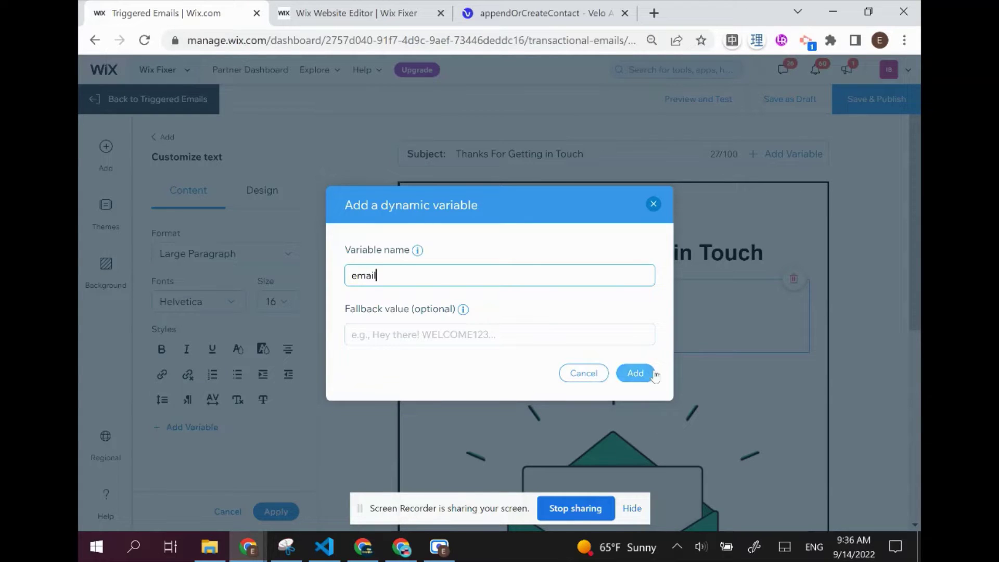
pyautogui.click(635, 373)
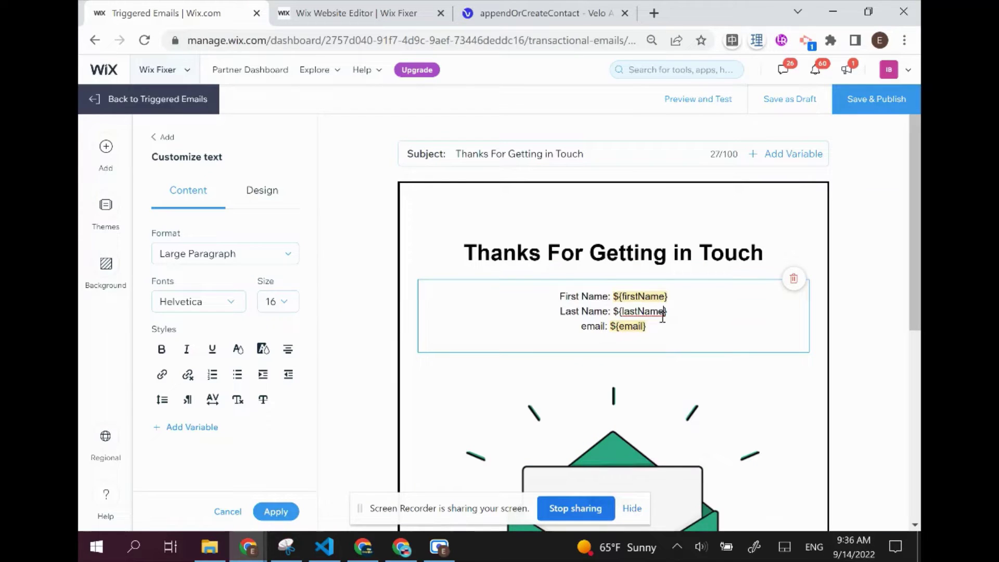
pyautogui.scroll(-1, 560, 229)
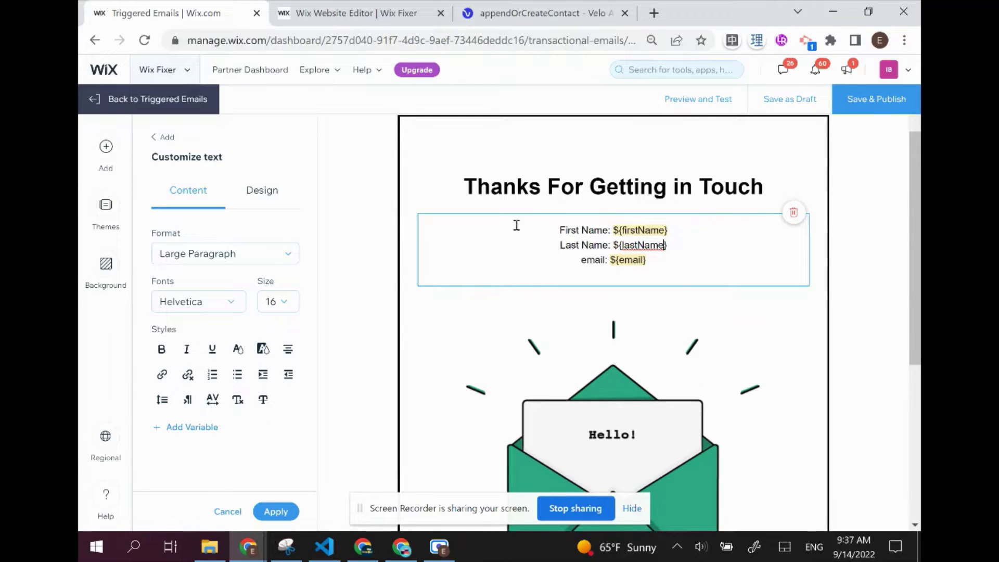
pyautogui.scroll(-3, 606, 257)
pyautogui.scroll(3, 606, 259)
pyautogui.scroll(1, 606, 258)
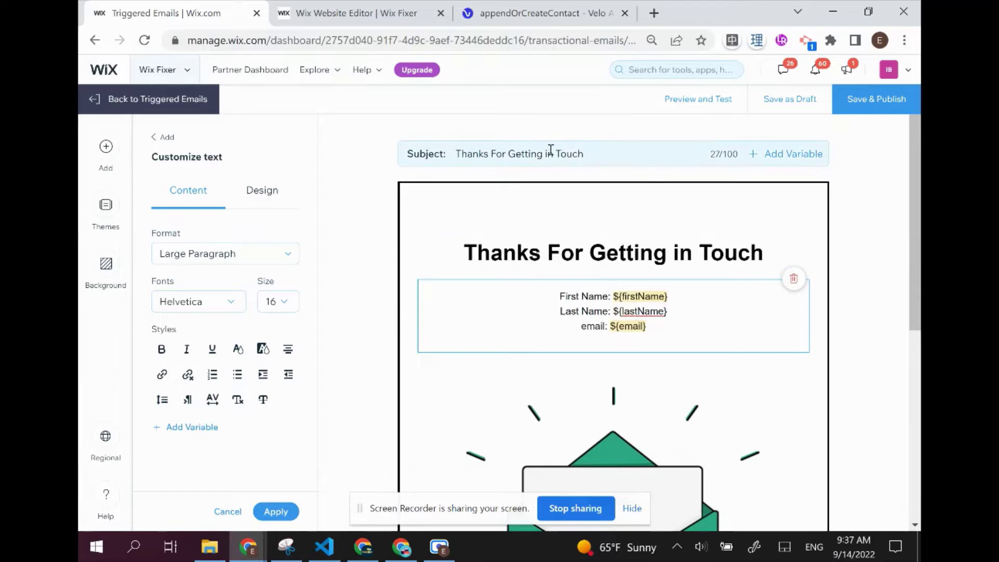
pyautogui.click(371, 184)
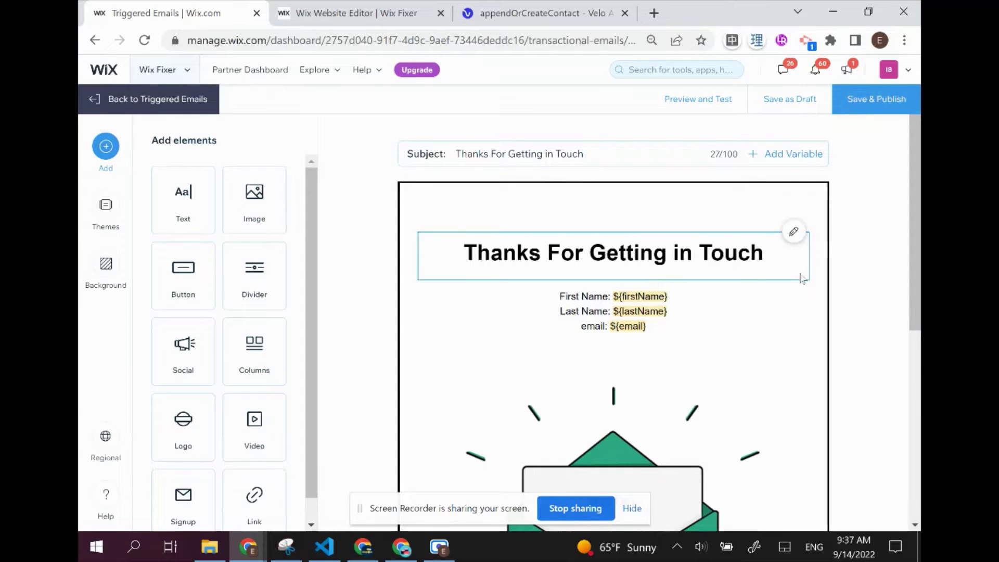
# Save and publish the new triggered email
pyautogui.click(860, 99)
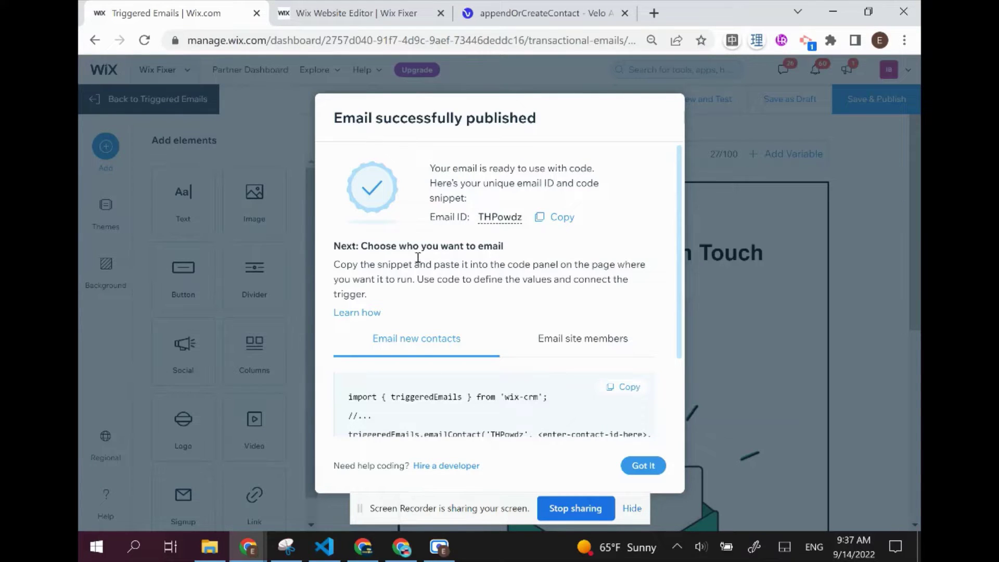
pyautogui.scroll(-2, 342, 216)
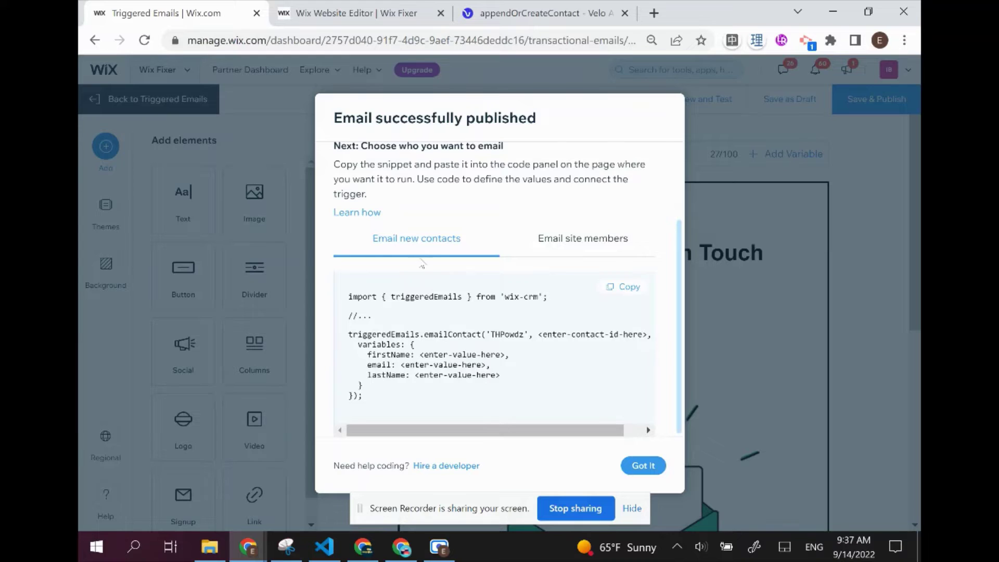
pyautogui.scroll(2, 422, 265)
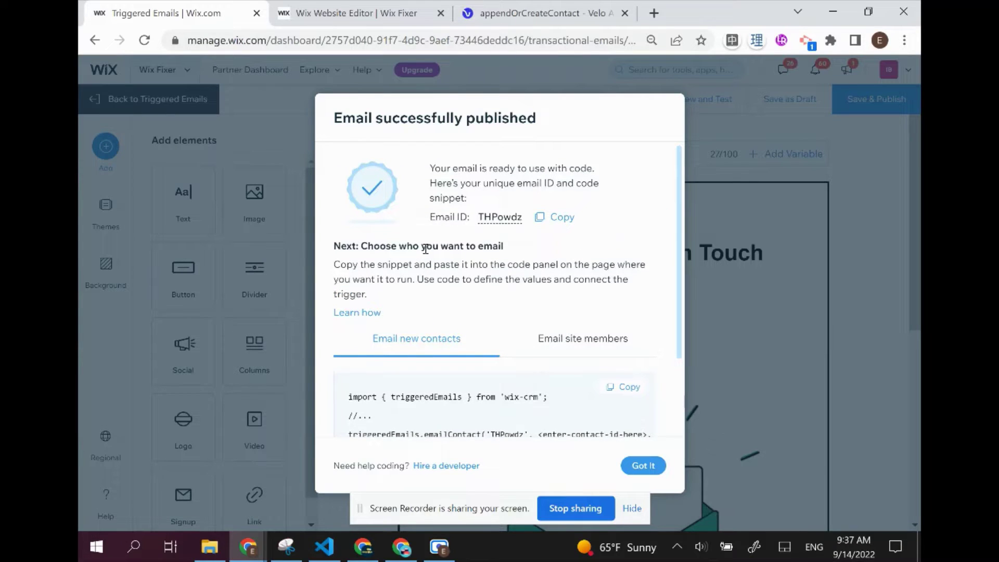
# Rename the triggered email's ID to contactForm
pyautogui.click(489, 223)
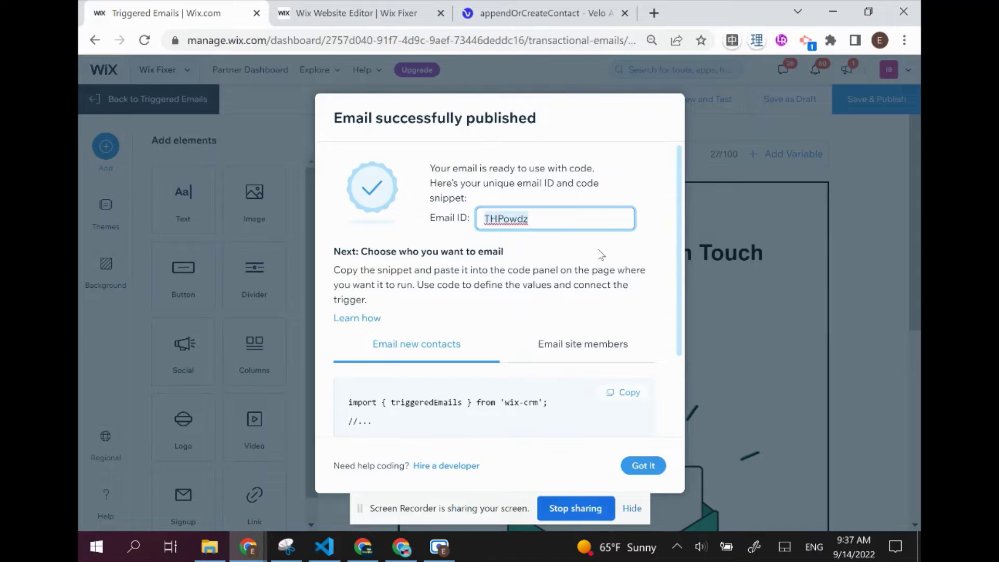
pyautogui.write('cont')
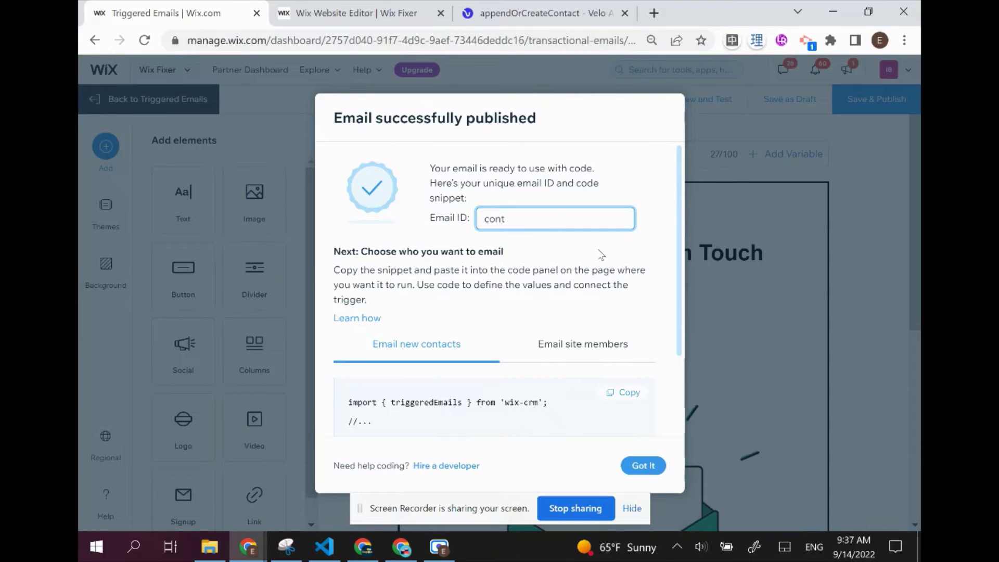
pyautogui.press('BackSpace')
pyautogui.press('BackSpace')
pyautogui.click(603, 254)
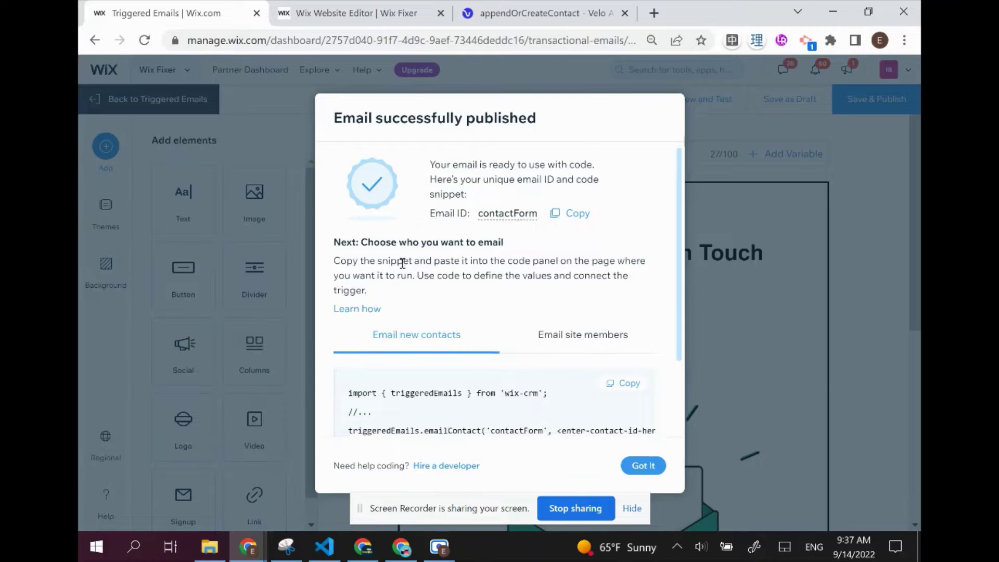
# Copy the emailMember code snippet from the Email site members tab
pyautogui.scroll(-2, 402, 264)
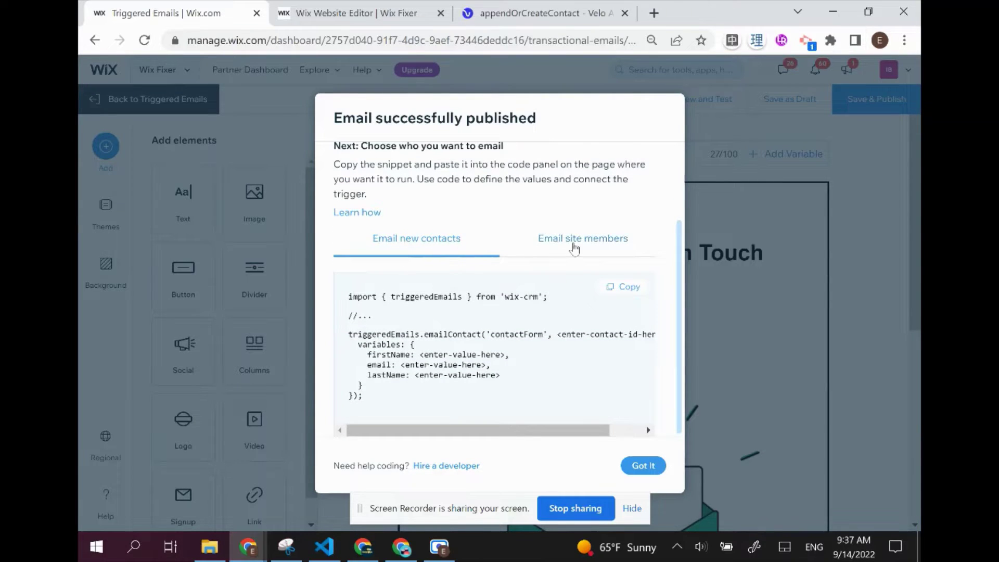
pyautogui.click(572, 245)
pyautogui.click(439, 248)
pyautogui.click(556, 251)
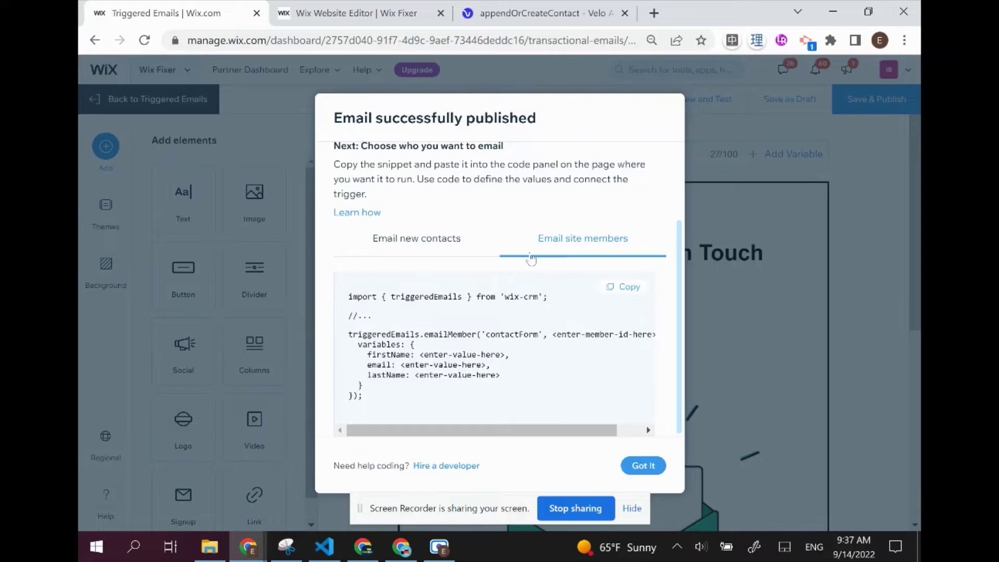
pyautogui.click(426, 247)
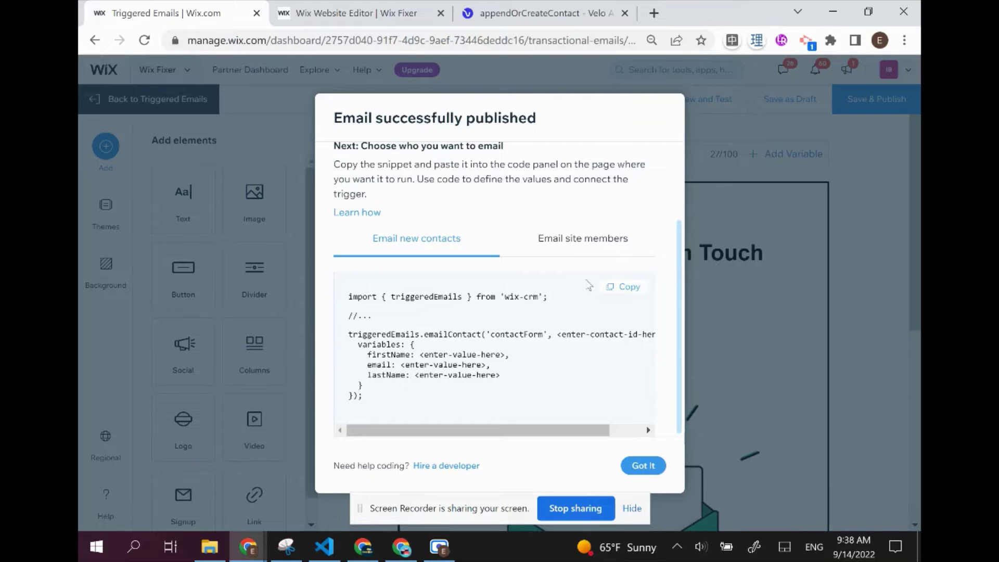
pyautogui.click(592, 242)
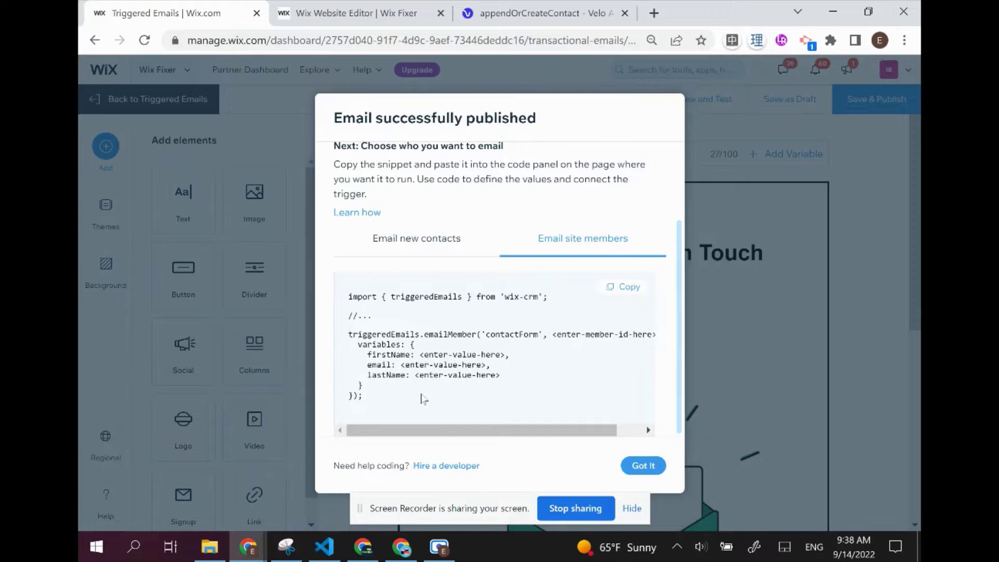
pyautogui.moveTo(424, 398); pyautogui.dragTo(339, 291)
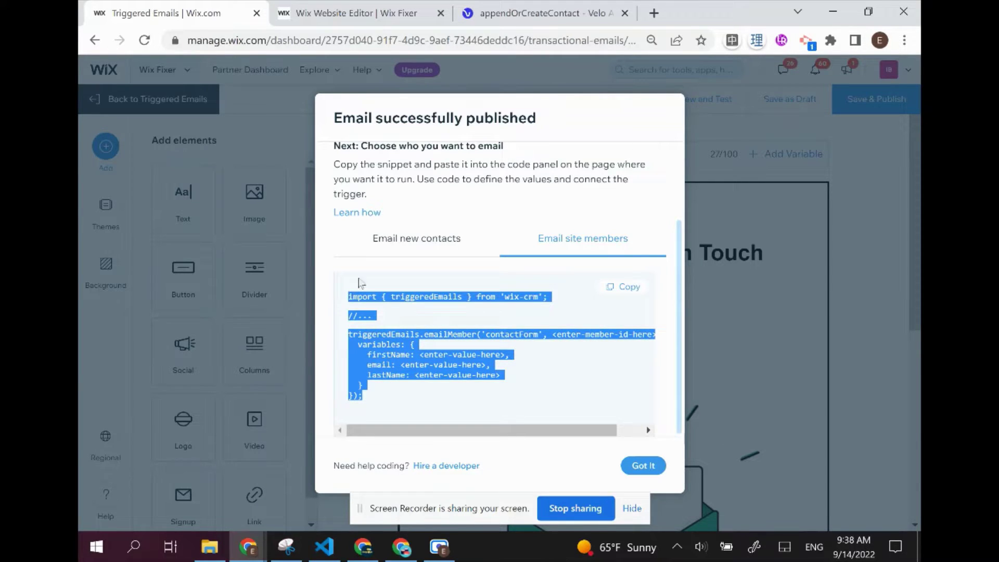
pyautogui.click(621, 285)
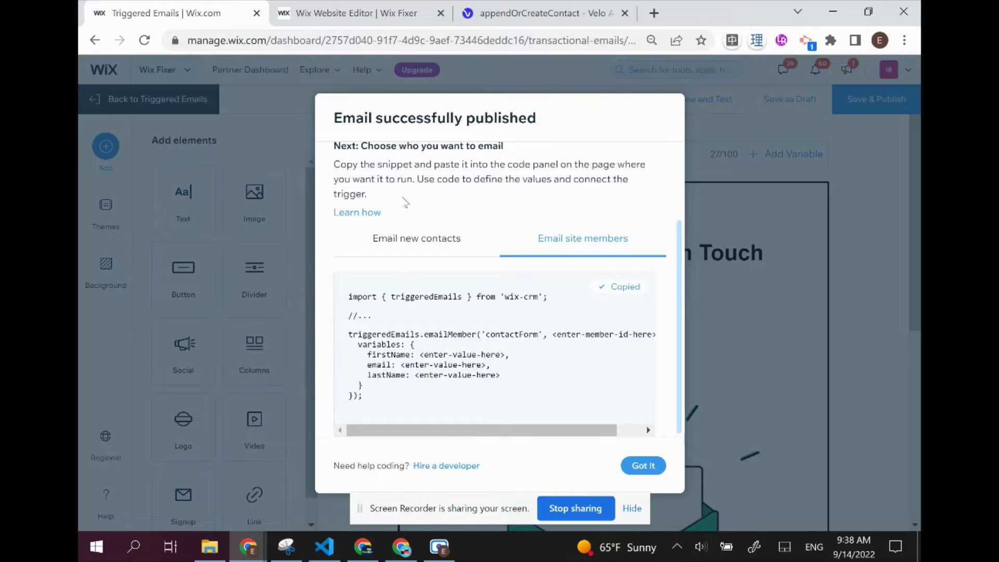
# Paste the emailMember snippet below the admin-email comment in the Forms page code
pyautogui.click(364, 13)
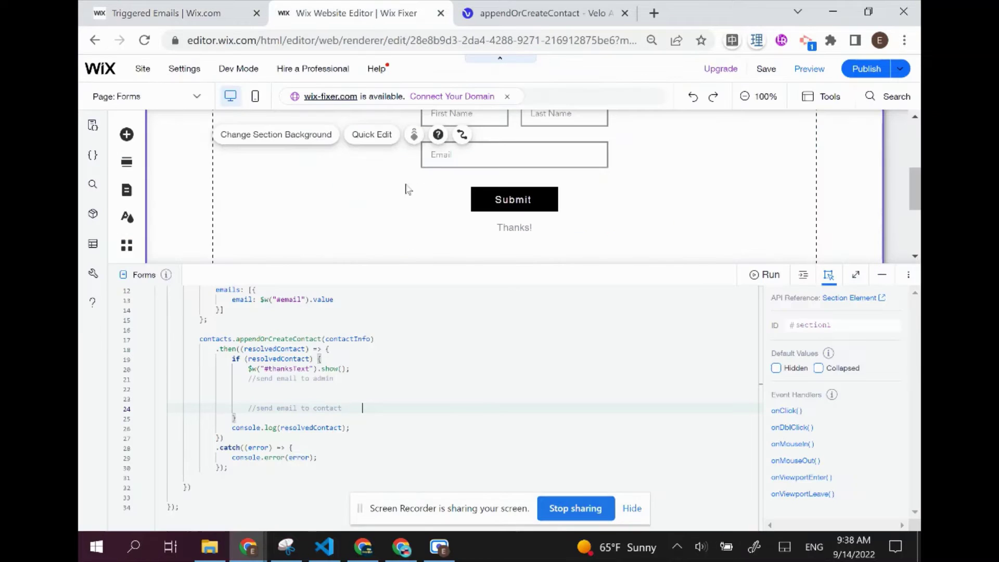
pyautogui.click(347, 388)
pyautogui.hotkey('ctrl', 'v')
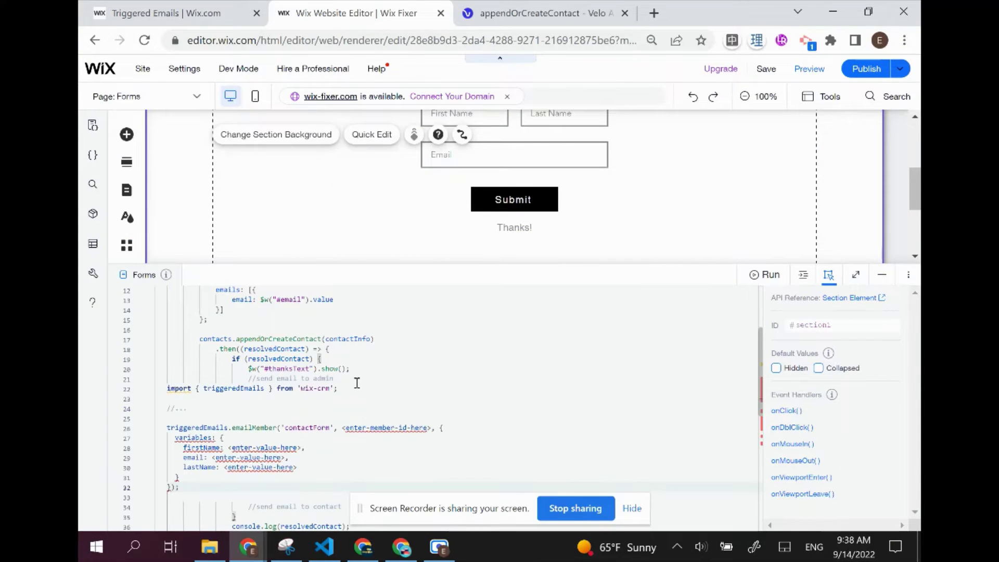
# Move the triggeredEmails import line up beneath the first import at the top
pyautogui.moveTo(338, 388); pyautogui.dragTo(165, 388)
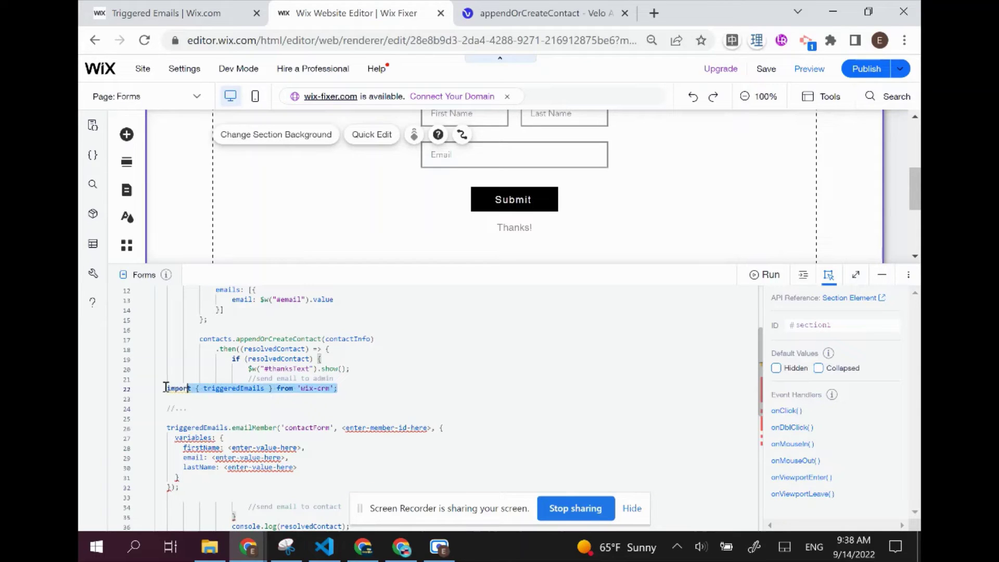
pyautogui.press('End')
pyautogui.tripleClick(178, 389)
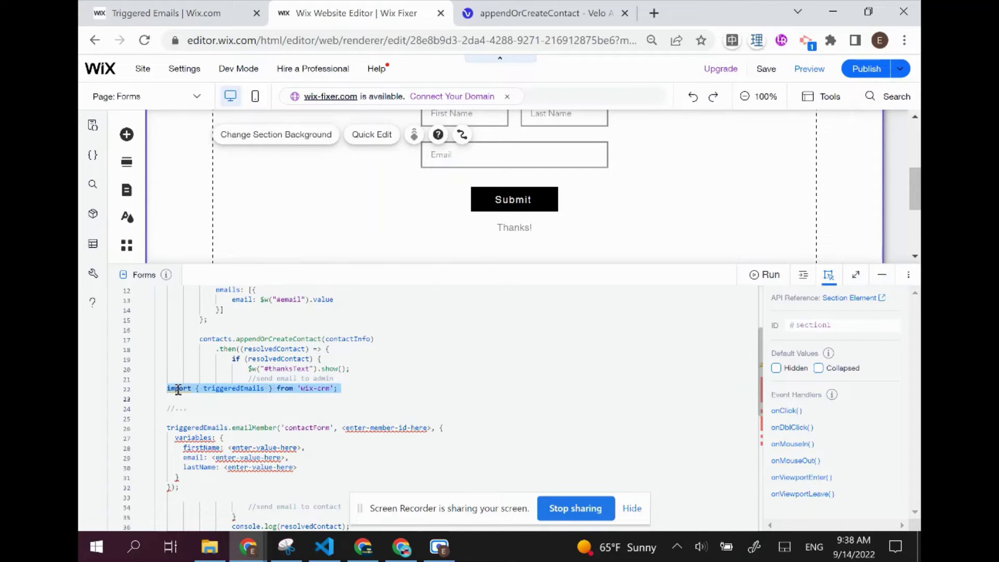
pyautogui.hotkey('ctrl', 'x')
pyautogui.scroll(3, 268, 363)
pyautogui.click(335, 295)
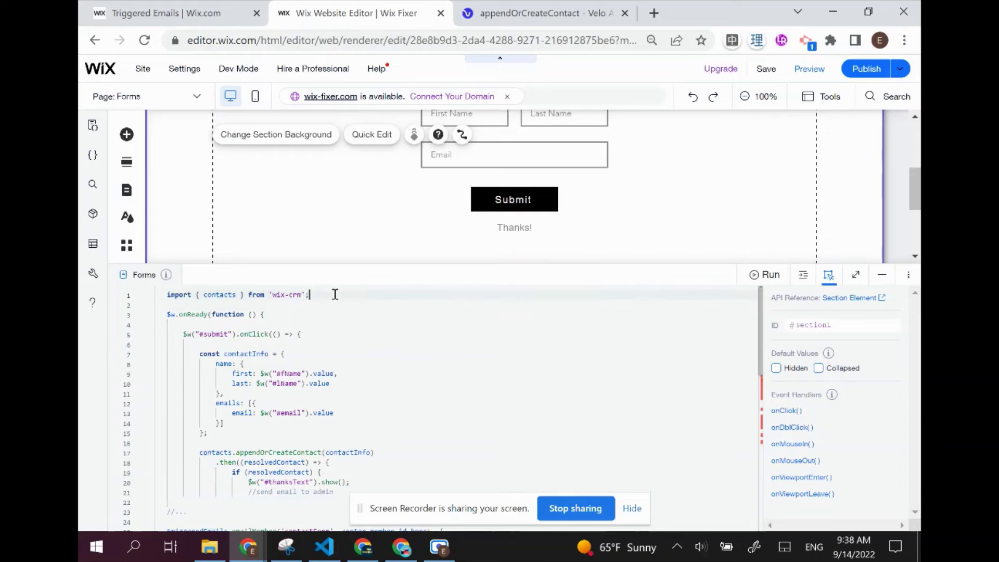
pyautogui.press('Return')
pyautogui.hotkey('ctrl', 'v')
pyautogui.scroll(-5, 357, 310)
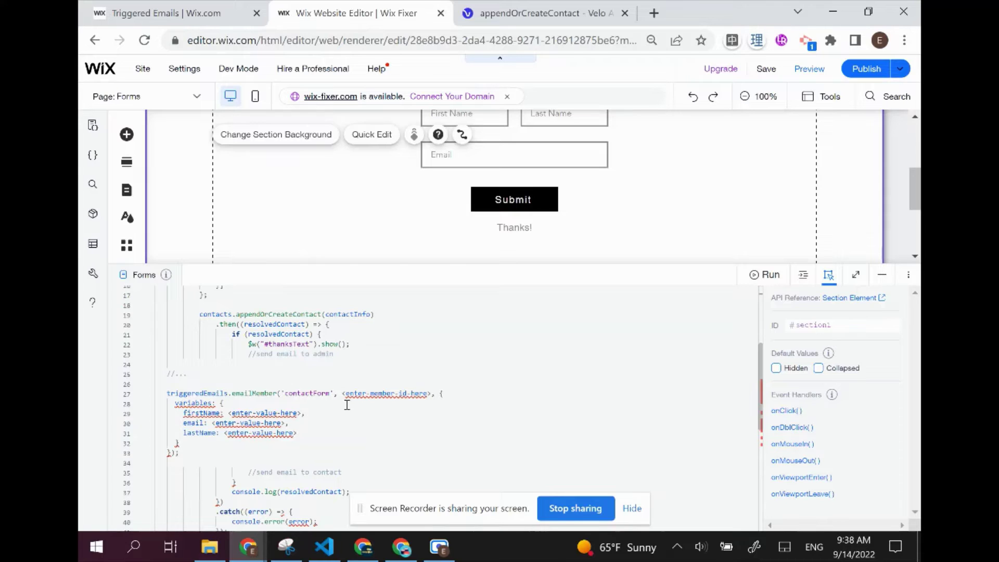
pyautogui.moveTo(343, 396); pyautogui.dragTo(432, 395)
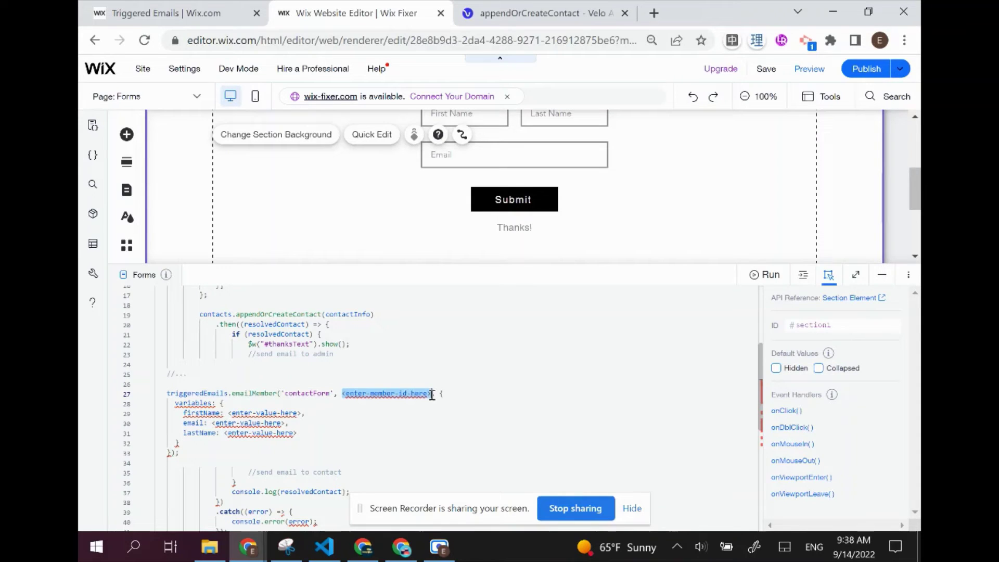
pyautogui.click(419, 416)
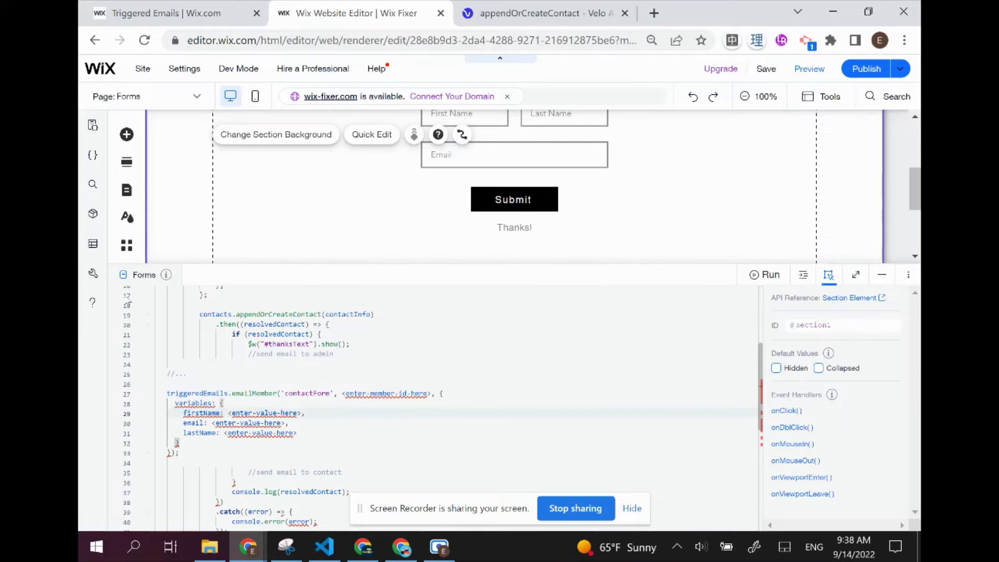
# Create a new database collection named Test via the Content Manager
pyautogui.click(93, 248)
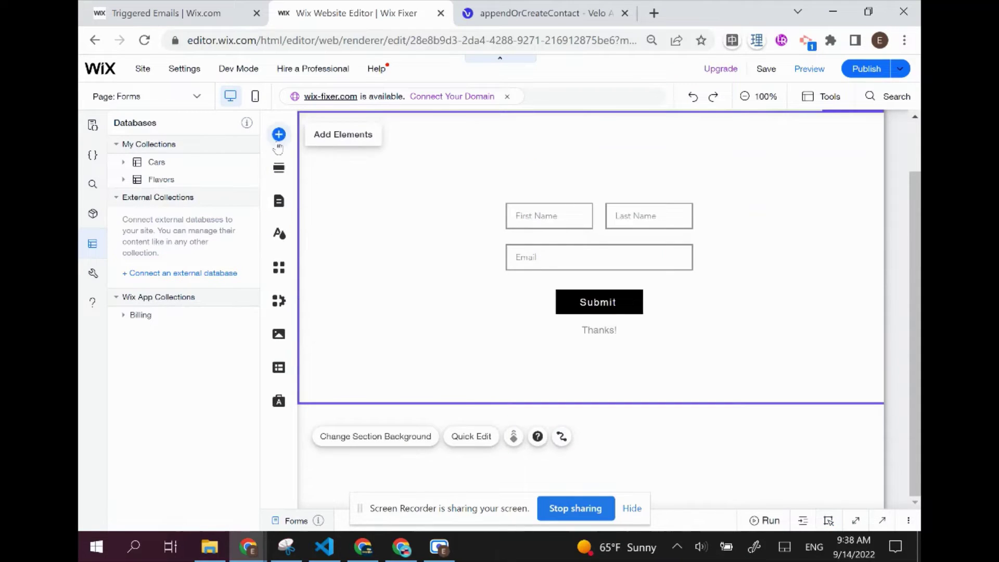
pyautogui.click(279, 367)
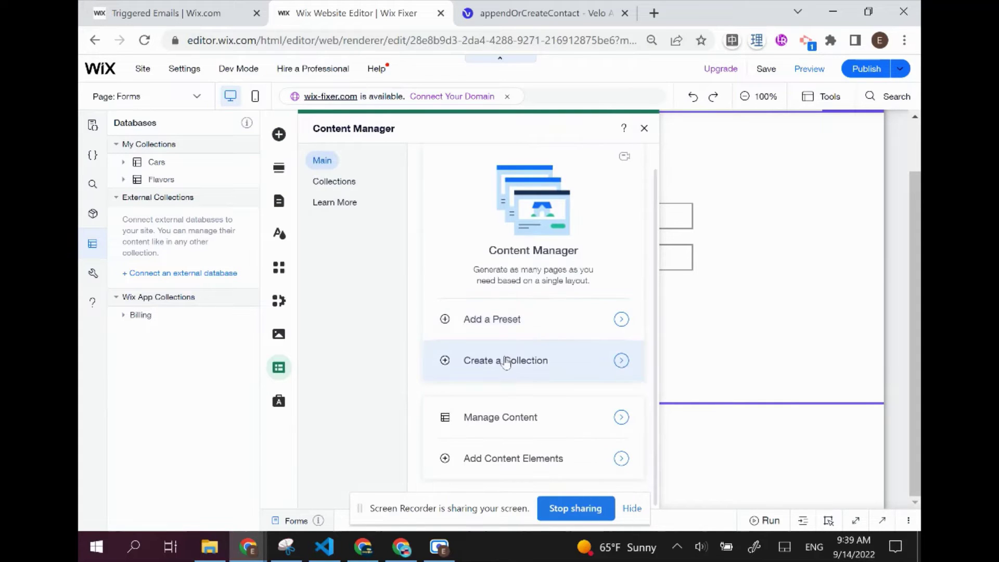
pyautogui.click(505, 360)
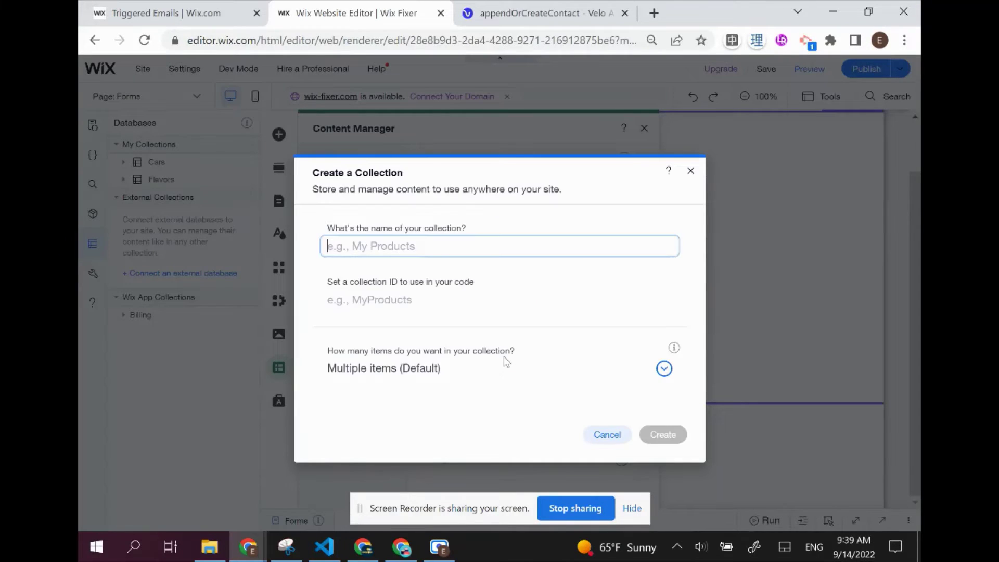
pyautogui.write('Test')
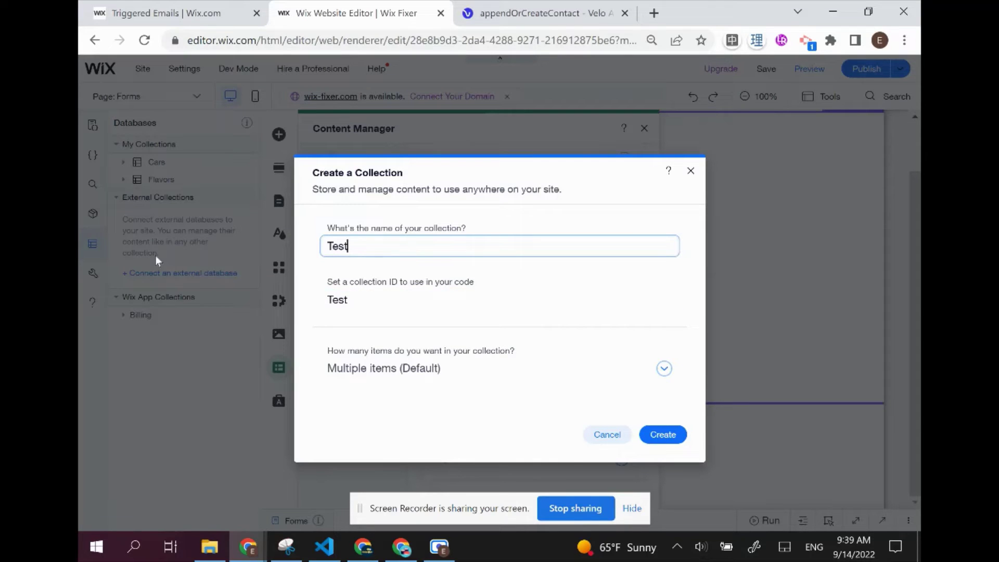
pyautogui.click(660, 437)
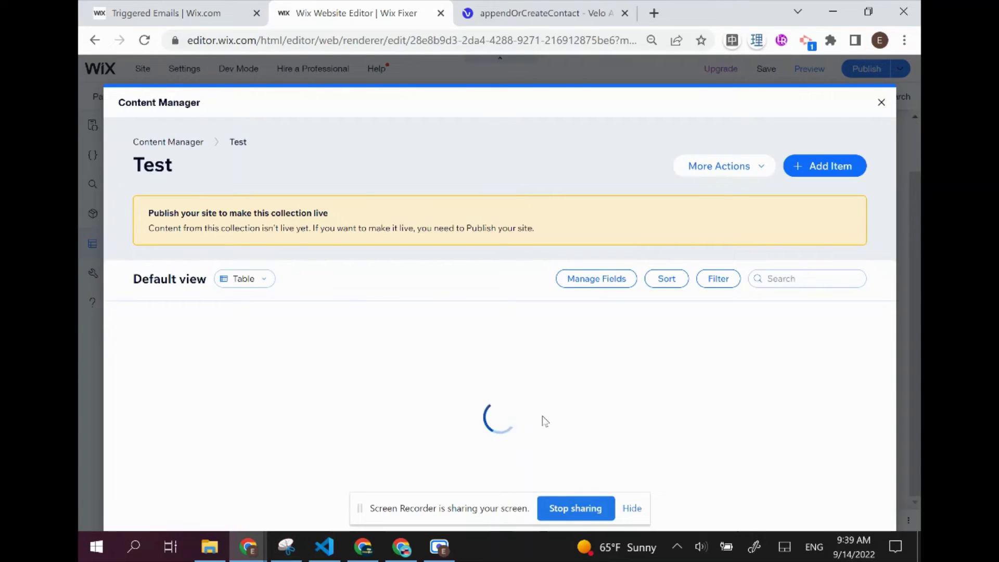
# Add an item titled Test to the Test collection
pyautogui.click(229, 339)
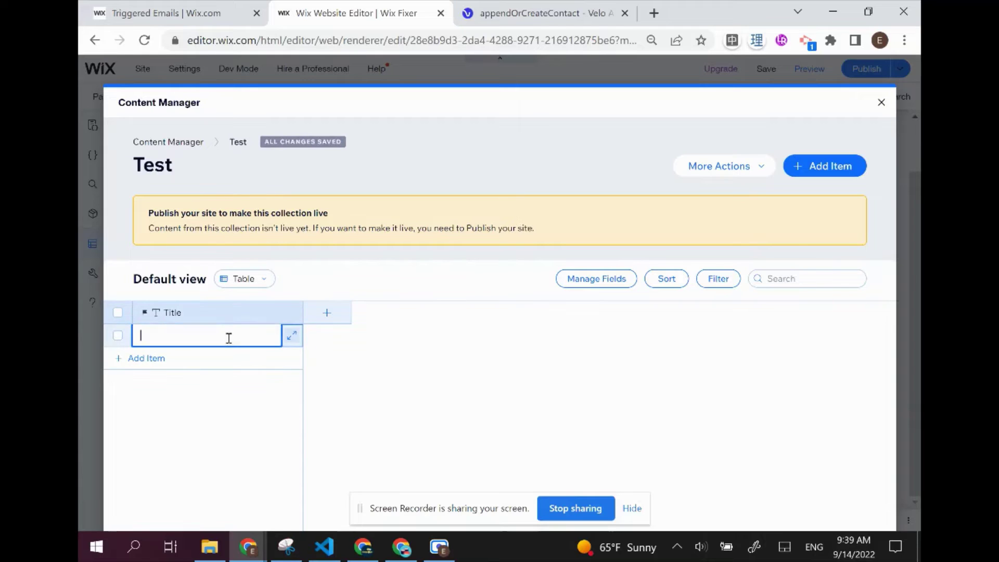
pyautogui.write('Test')
pyautogui.press('Return')
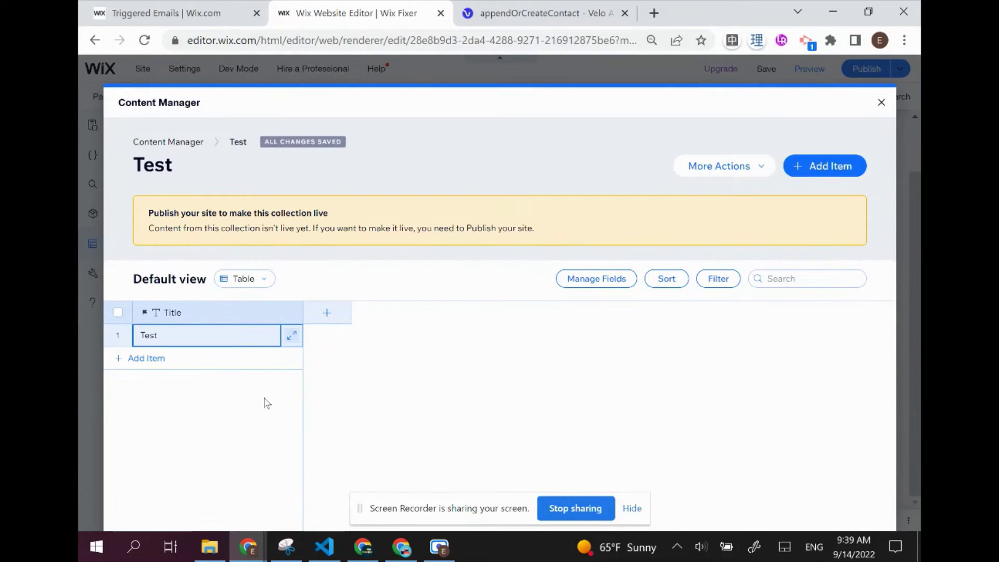
# Show the Owner field, copy the item's owner ID, and close the collection
pyautogui.click(577, 284)
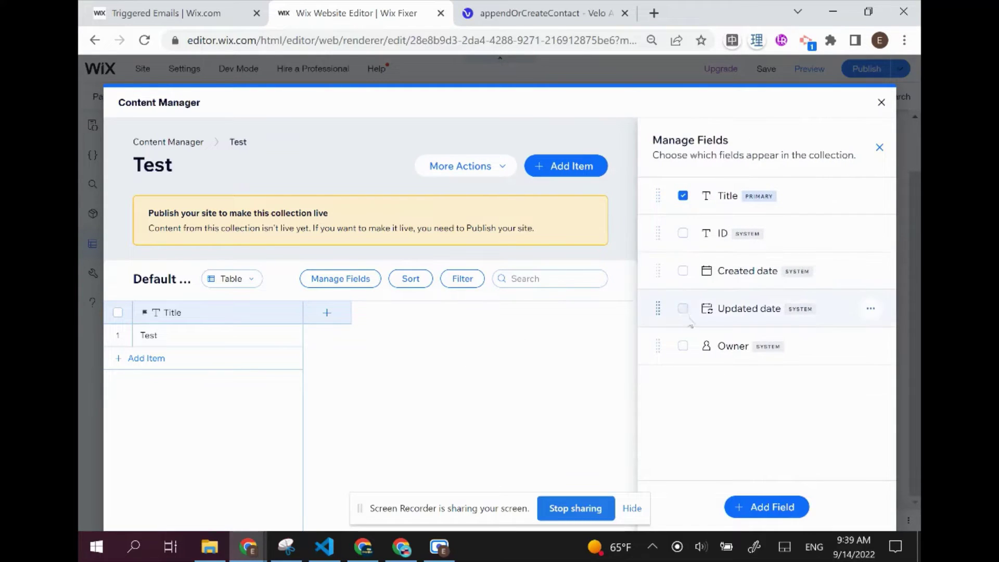
pyautogui.click(683, 347)
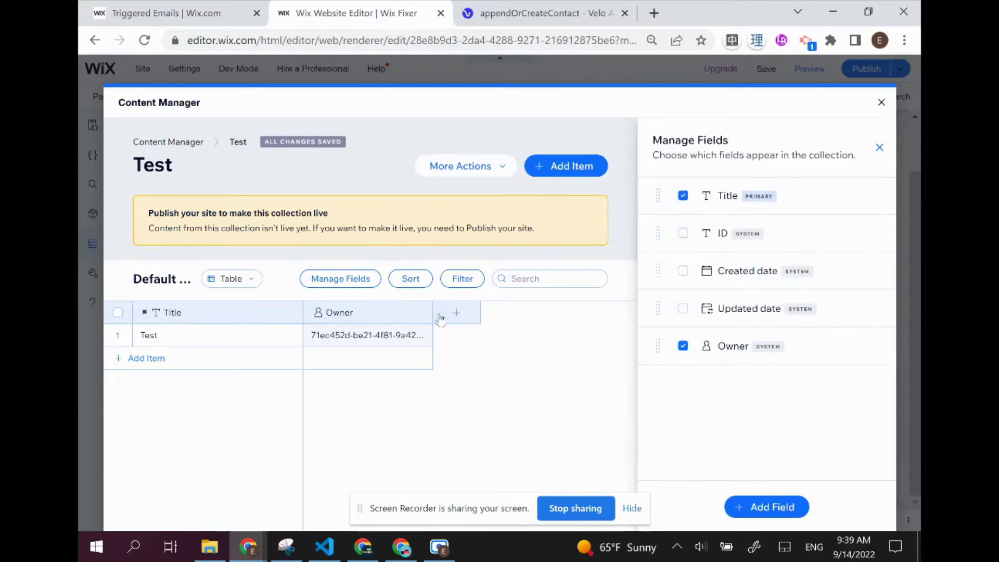
pyautogui.moveTo(432, 312); pyautogui.dragTo(562, 312)
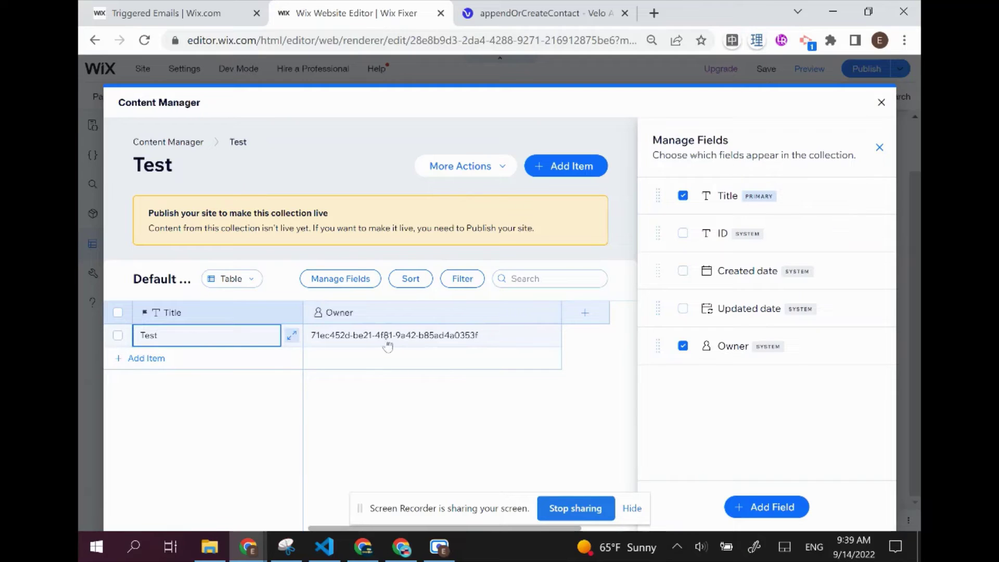
pyautogui.click(415, 338)
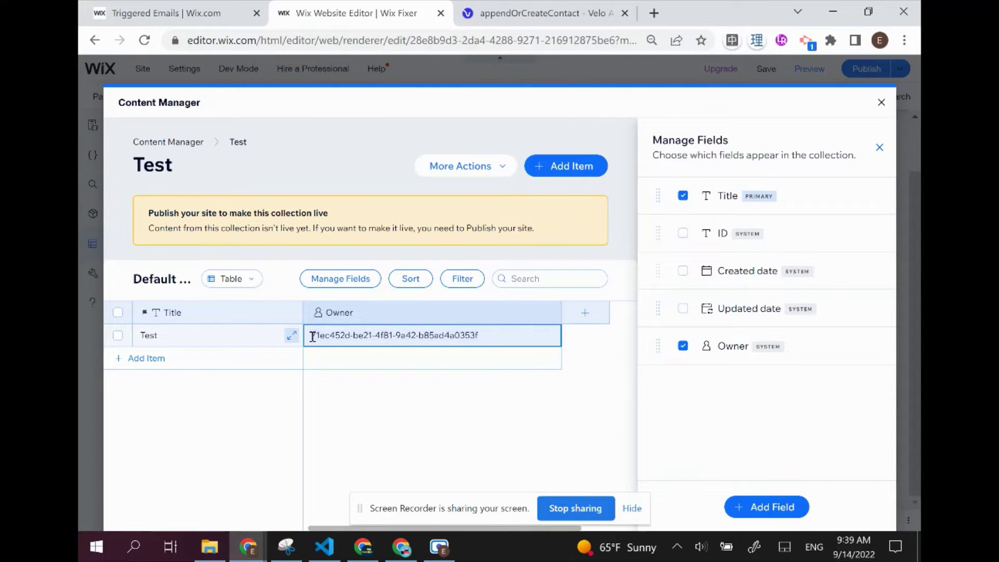
pyautogui.click(331, 335)
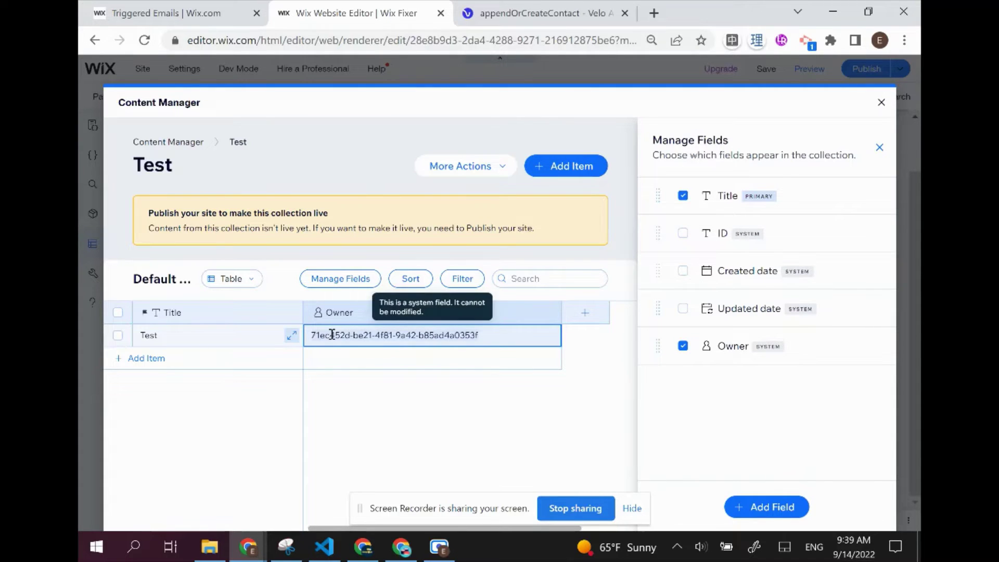
pyautogui.rightClick(332, 336)
pyautogui.click(357, 349)
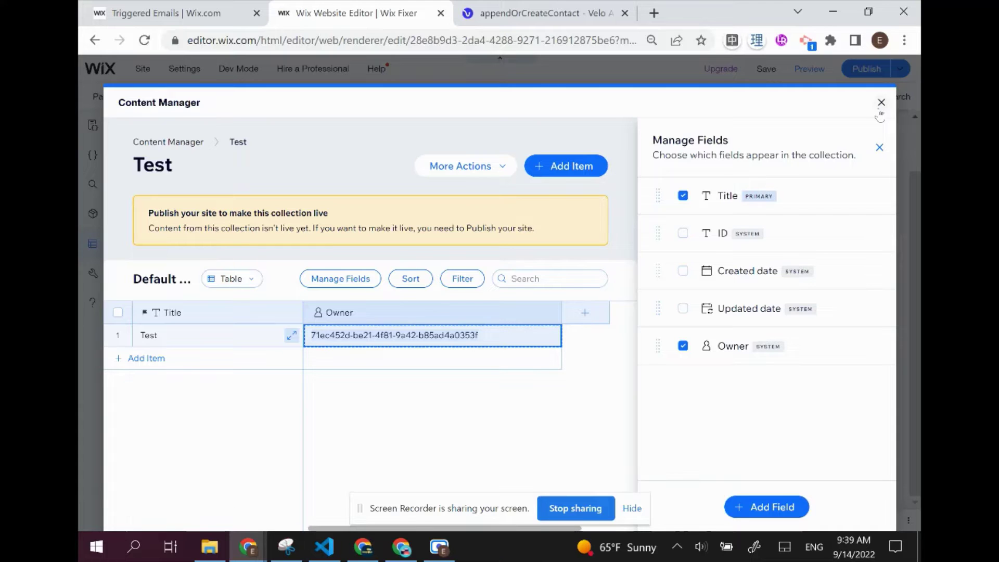
pyautogui.click(881, 103)
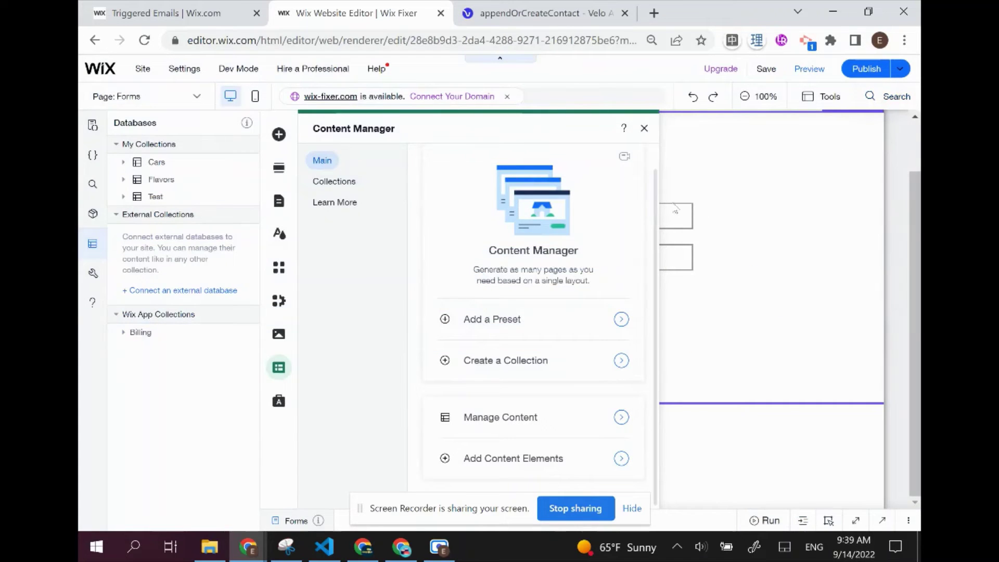
# Replace the line 25 placeholder comment with const MY_ID set to the copied owner ID
pyautogui.click(759, 215)
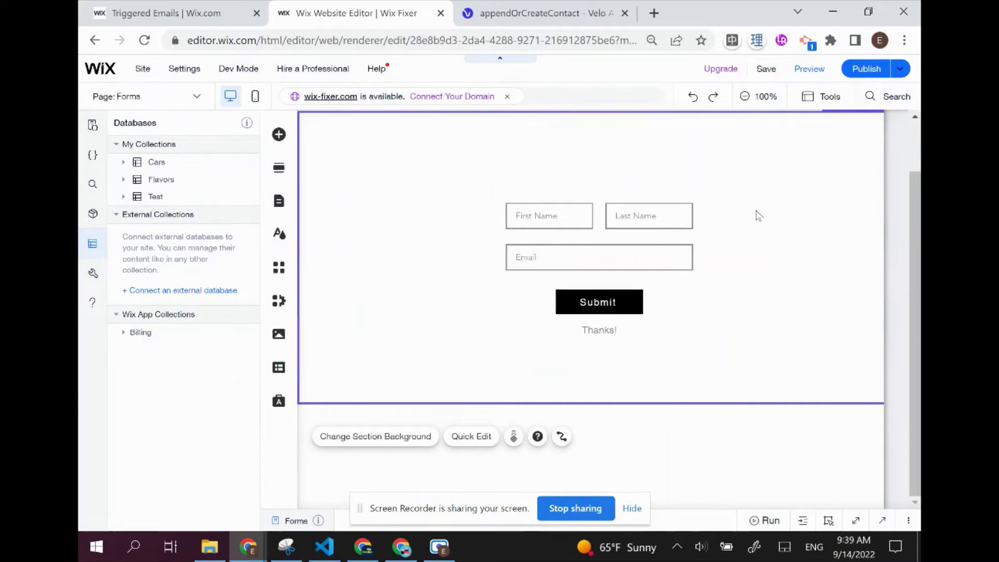
pyautogui.click(702, 525)
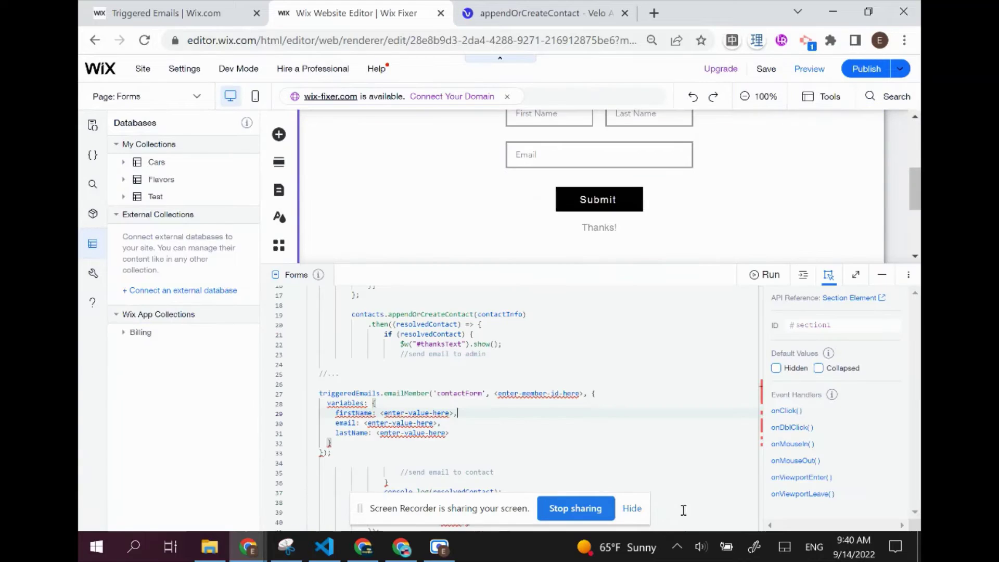
pyautogui.click(463, 377)
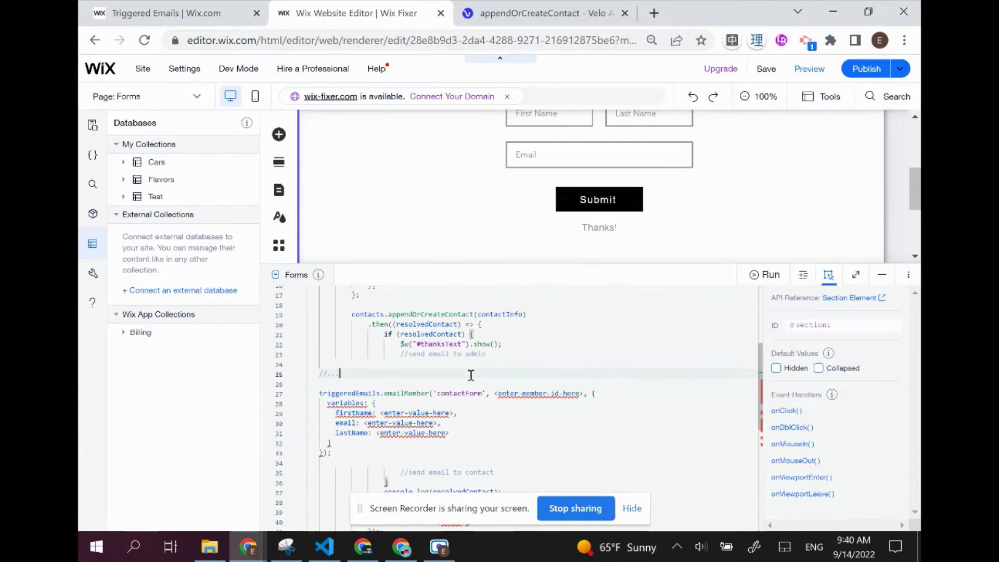
pyautogui.press('BackSpace')
pyautogui.press('BackSpace')
pyautogui.press('BackSpace')
pyautogui.press('BackSpace')
pyautogui.press('BackSpace')
pyautogui.write('con')
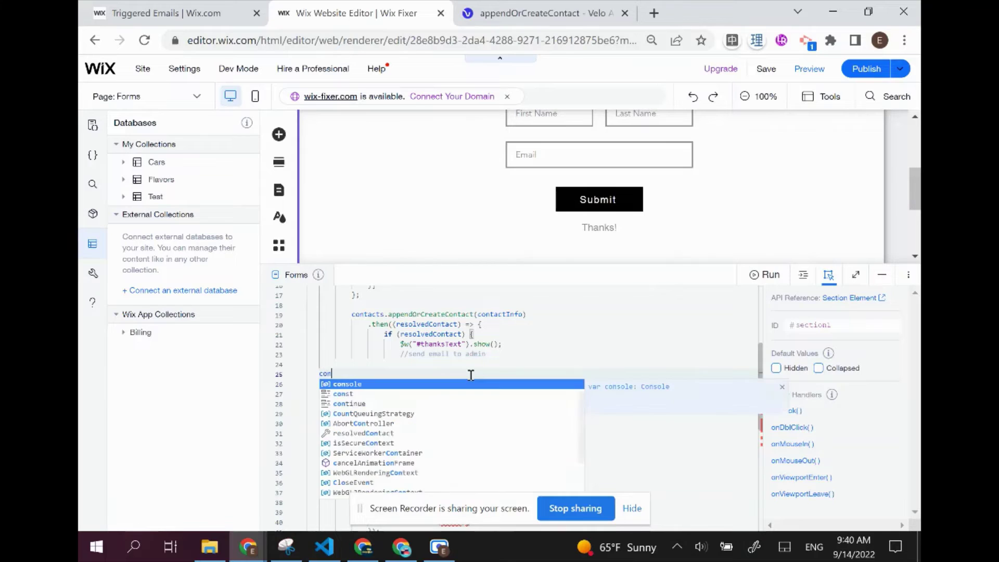
pyautogui.write('st MY')
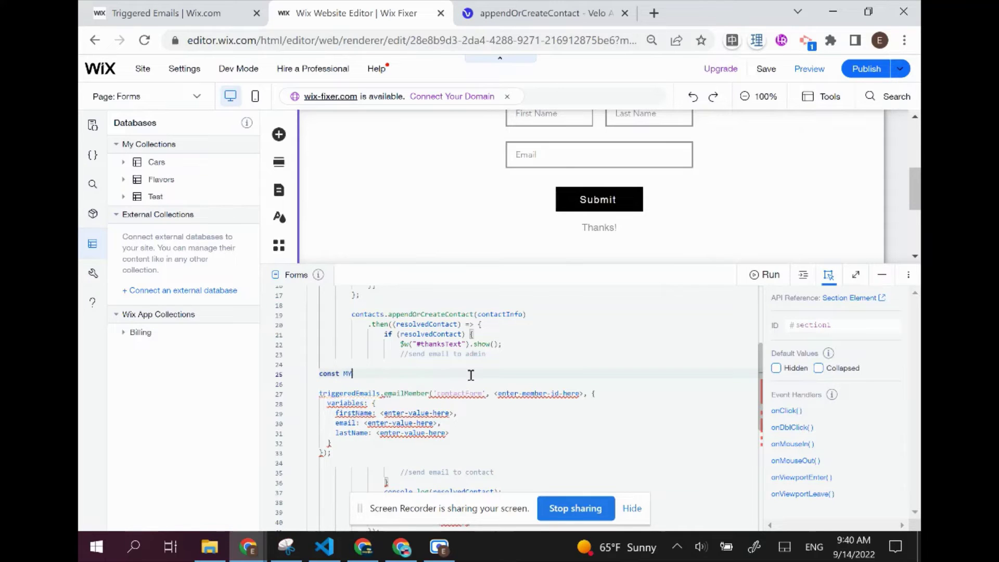
pyautogui.write('_ID =')
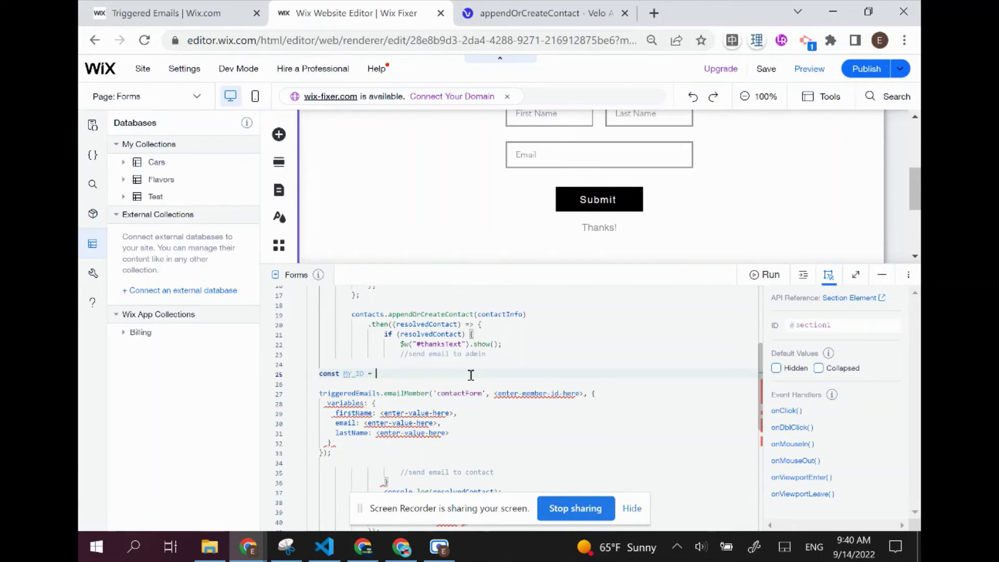
pyautogui.write(' "')
pyautogui.hotkey('ctrl', 'v')
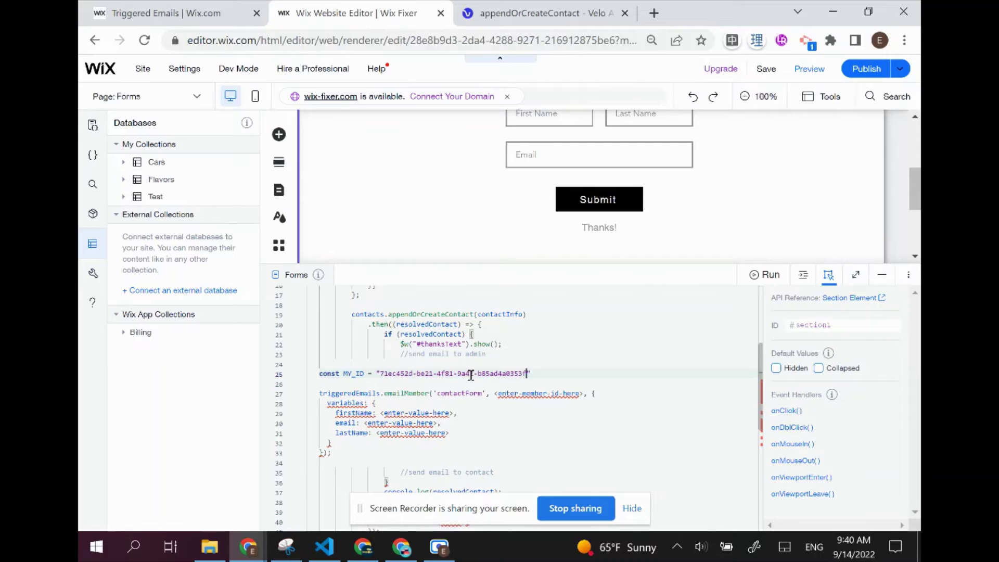
pyautogui.click(537, 374)
pyautogui.write(';')
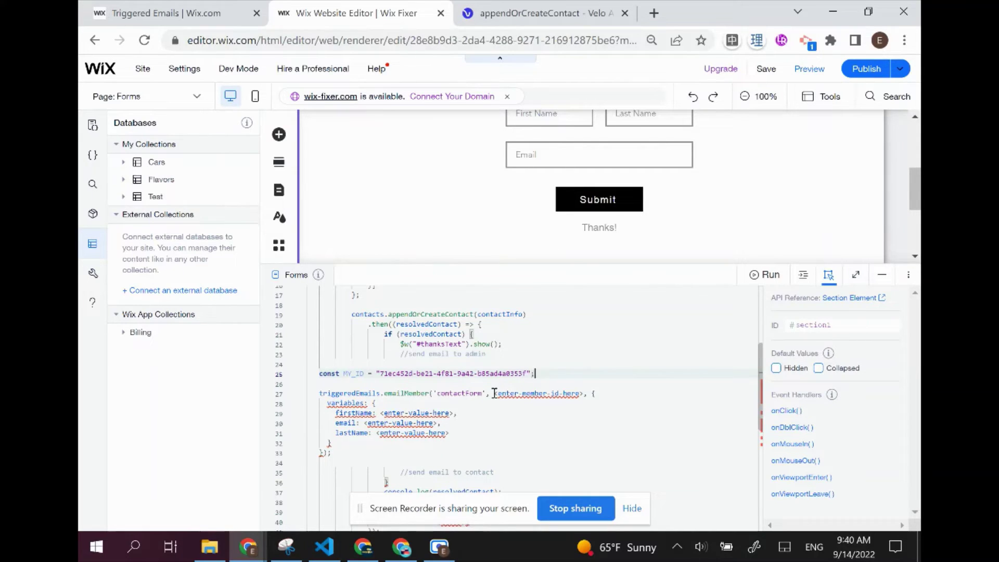
# Replace the member ID placeholder in emailMember with MY_ID
pyautogui.moveTo(495, 393); pyautogui.dragTo(584, 390)
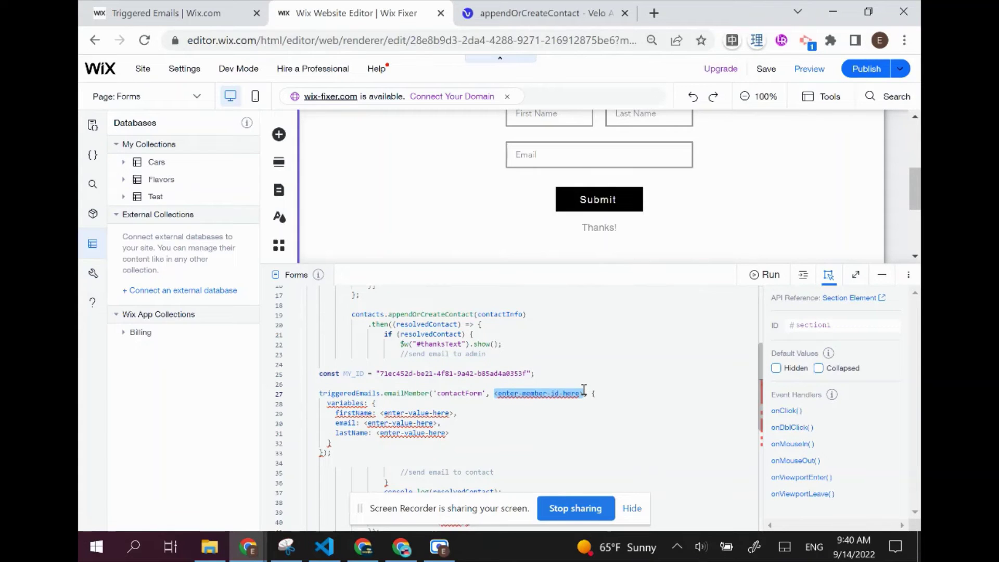
pyautogui.write('MY_')
pyautogui.press('Return')
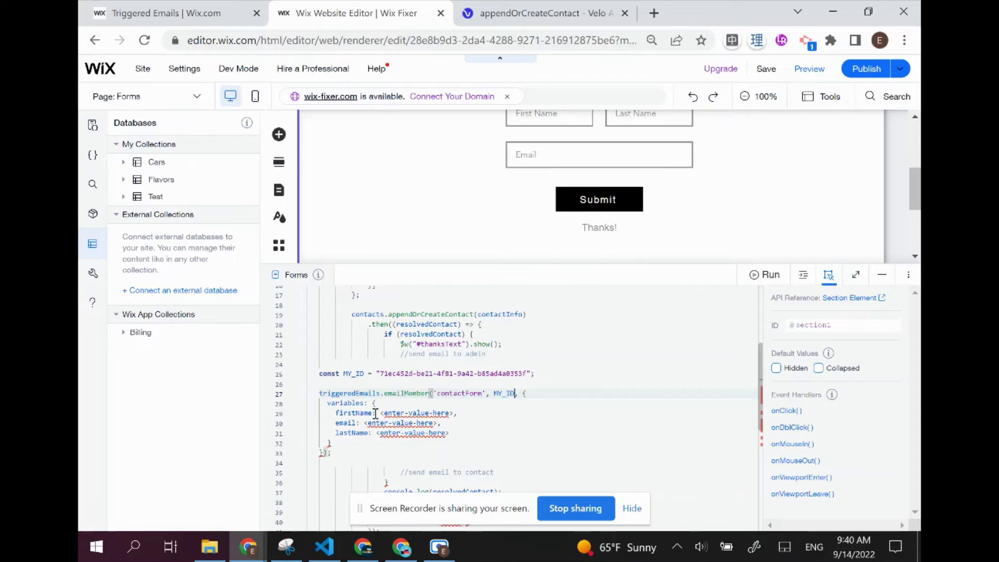
pyautogui.scroll(-1, 385, 417)
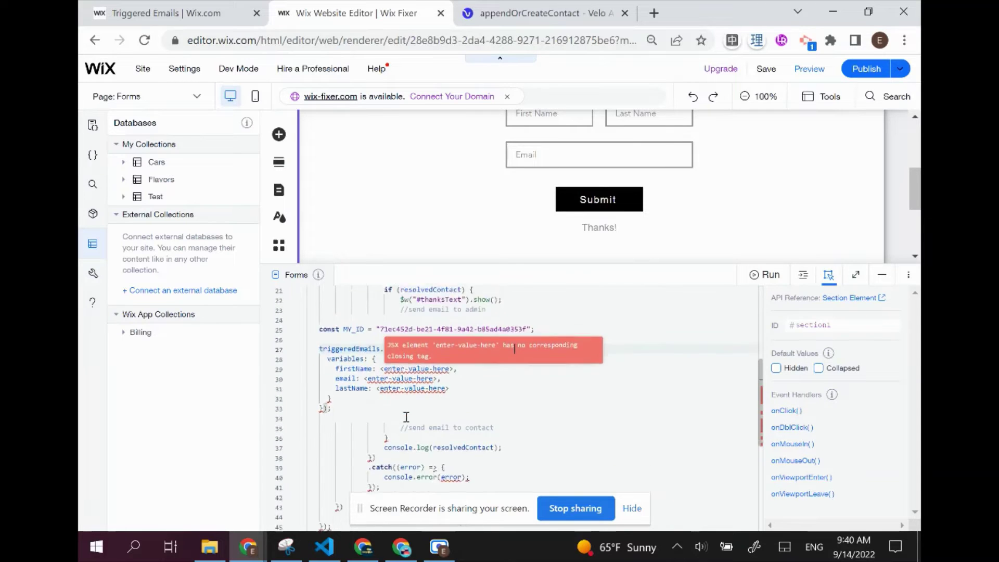
pyautogui.scroll(3, 495, 405)
pyautogui.scroll(1, 468, 396)
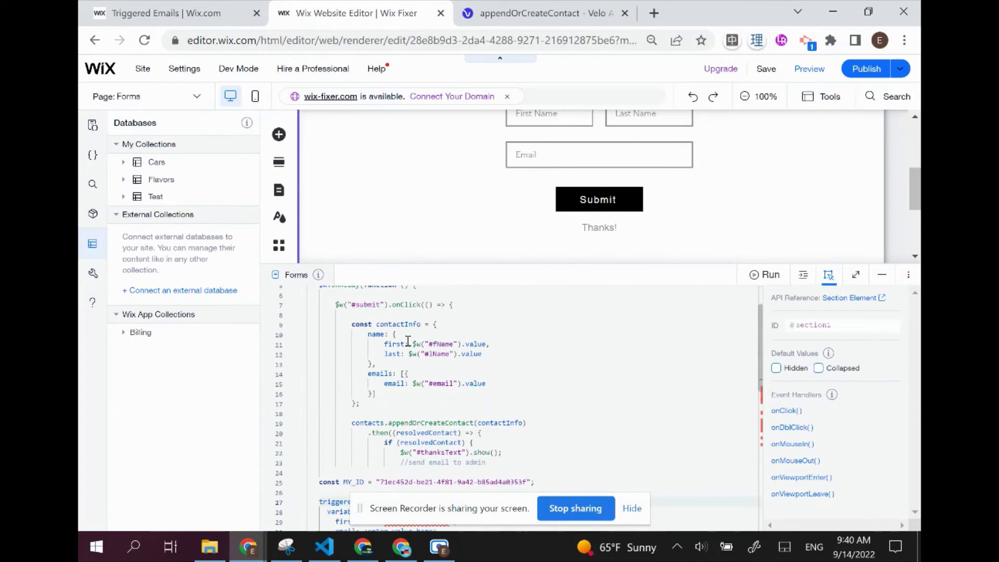
# Fill the firstName and lastName variables with the #fName and #lName input values
pyautogui.moveTo(413, 345); pyautogui.dragTo(485, 342)
pyautogui.scroll(-5, 443, 339)
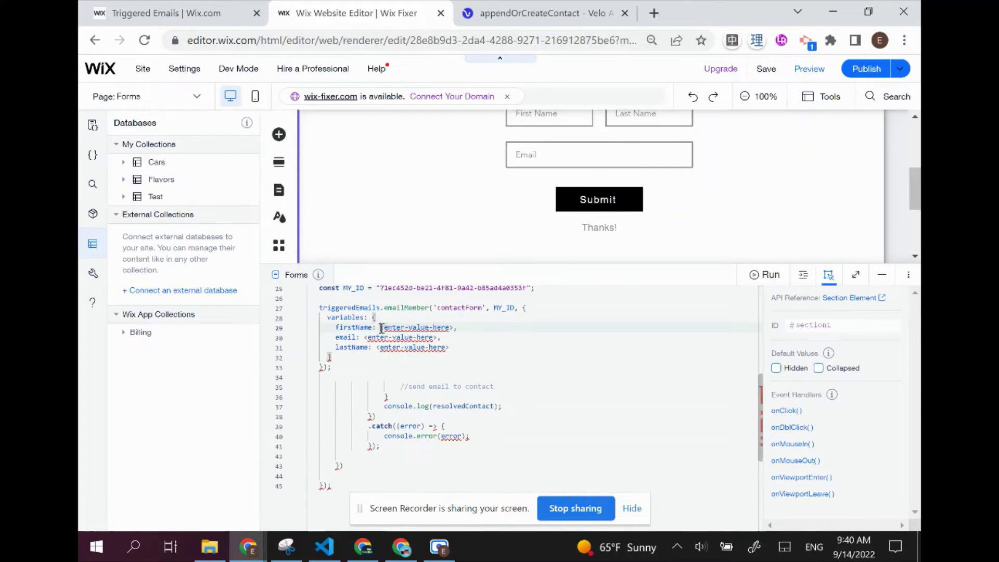
pyautogui.moveTo(380, 327); pyautogui.dragTo(454, 324)
pyautogui.hotkey('ctrl', 'v')
pyautogui.scroll(5, 454, 328)
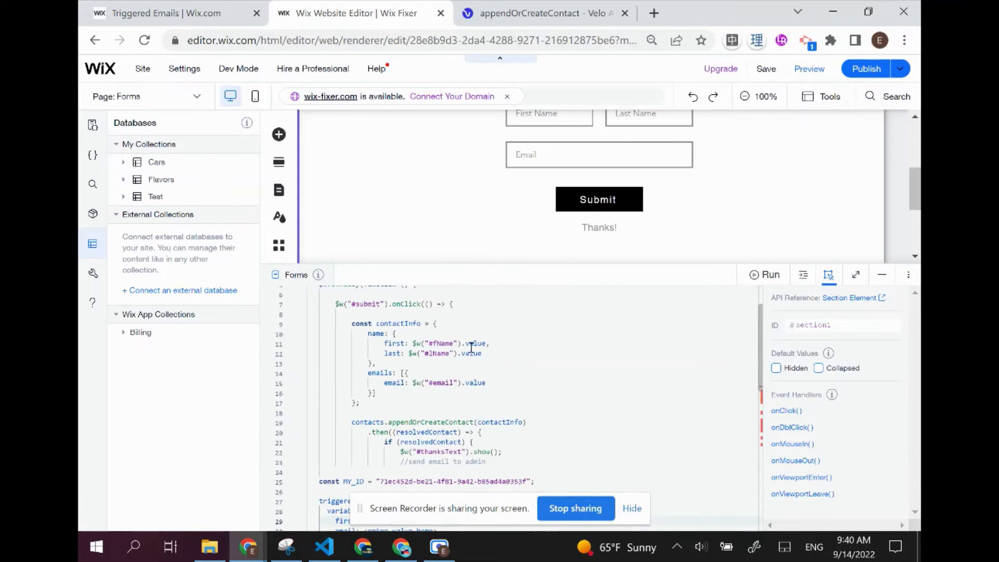
pyautogui.moveTo(408, 355); pyautogui.dragTo(483, 354)
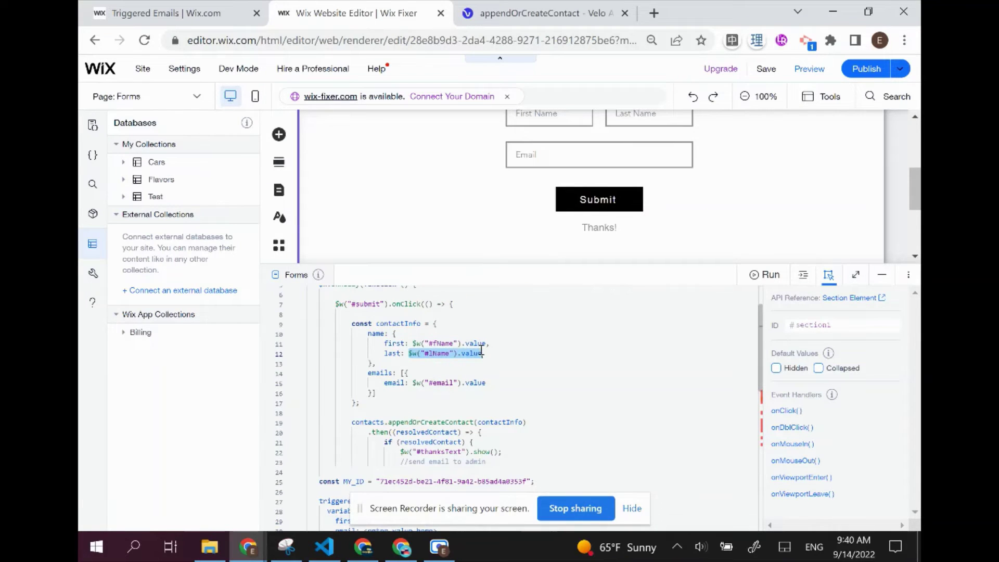
pyautogui.scroll(-5, 479, 371)
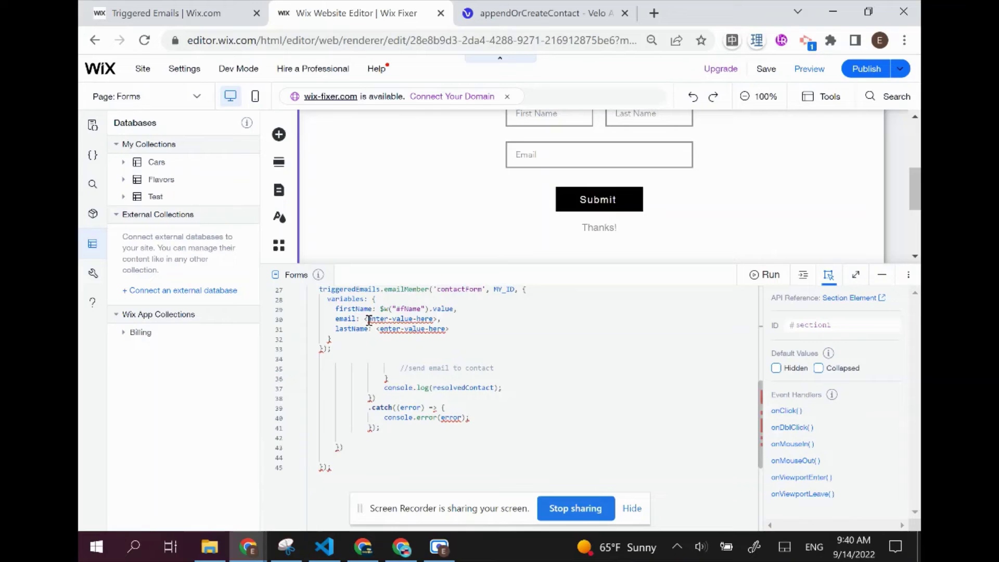
pyautogui.moveTo(376, 328); pyautogui.dragTo(447, 330)
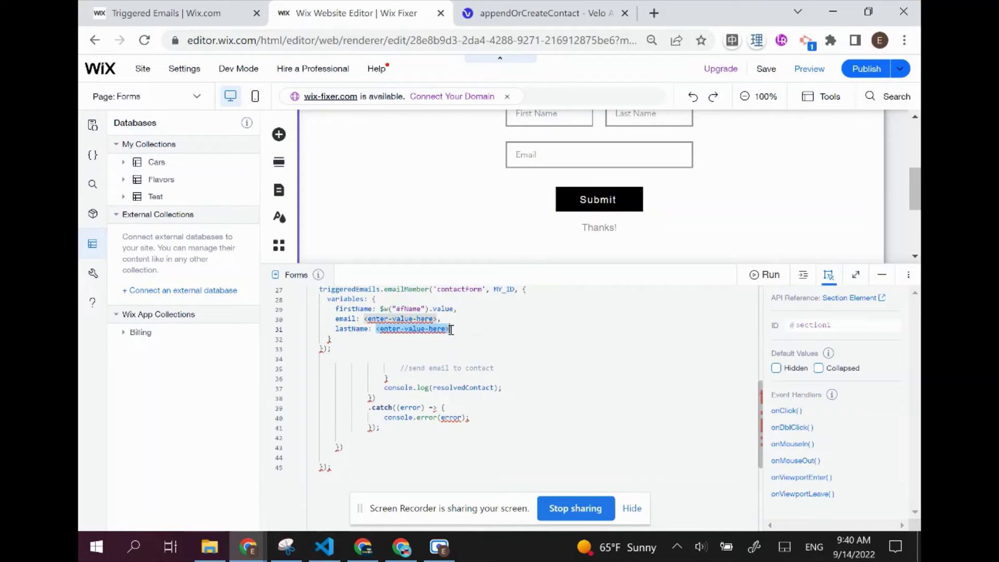
pyautogui.hotkey('ctrl', 'v')
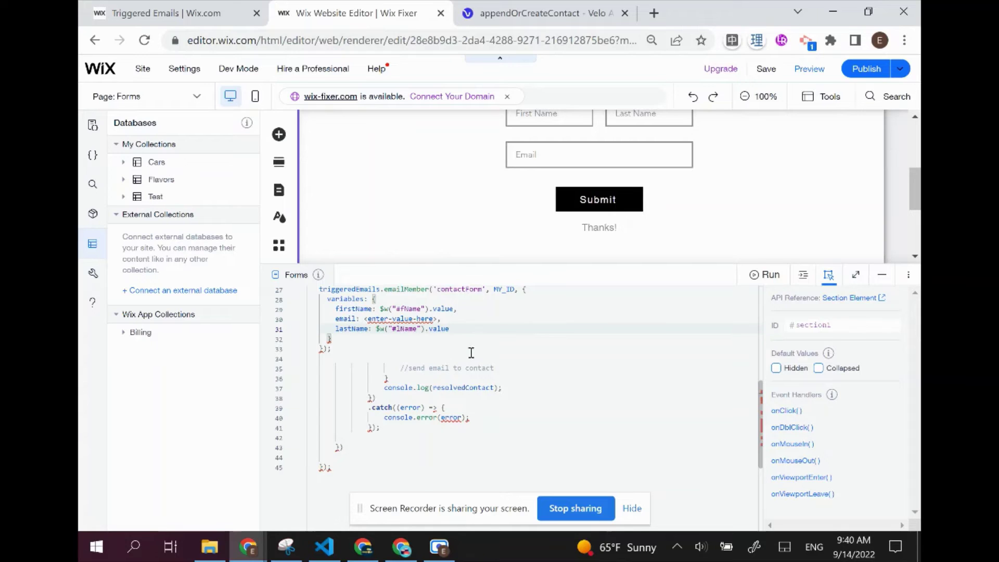
# Set the email variable to the #email input's value
pyautogui.scroll(5, 471, 353)
pyautogui.scroll(-2, 458, 390)
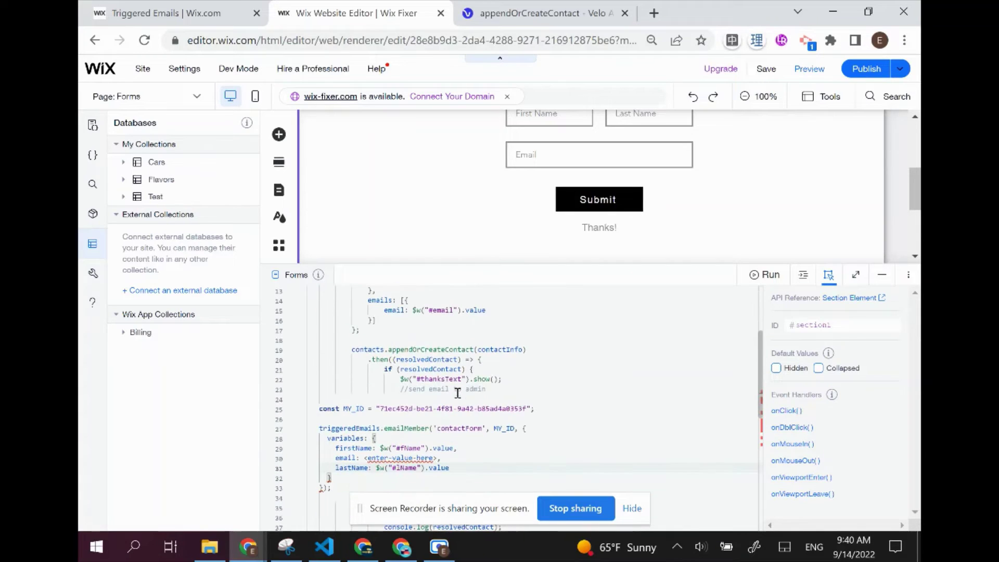
pyautogui.scroll(1, 470, 350)
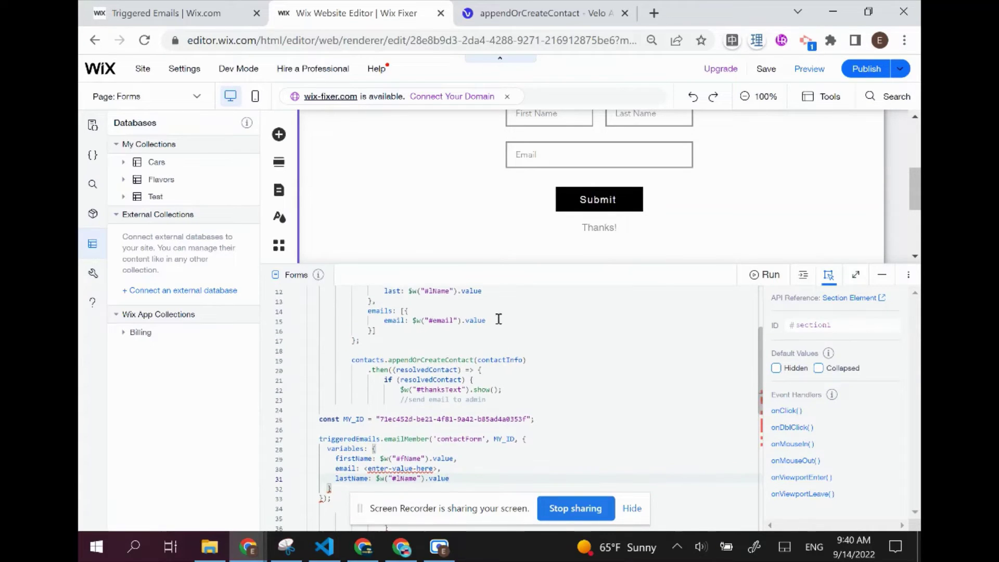
pyautogui.moveTo(499, 319); pyautogui.dragTo(413, 322)
pyautogui.hotkey('ctrl', 'c')
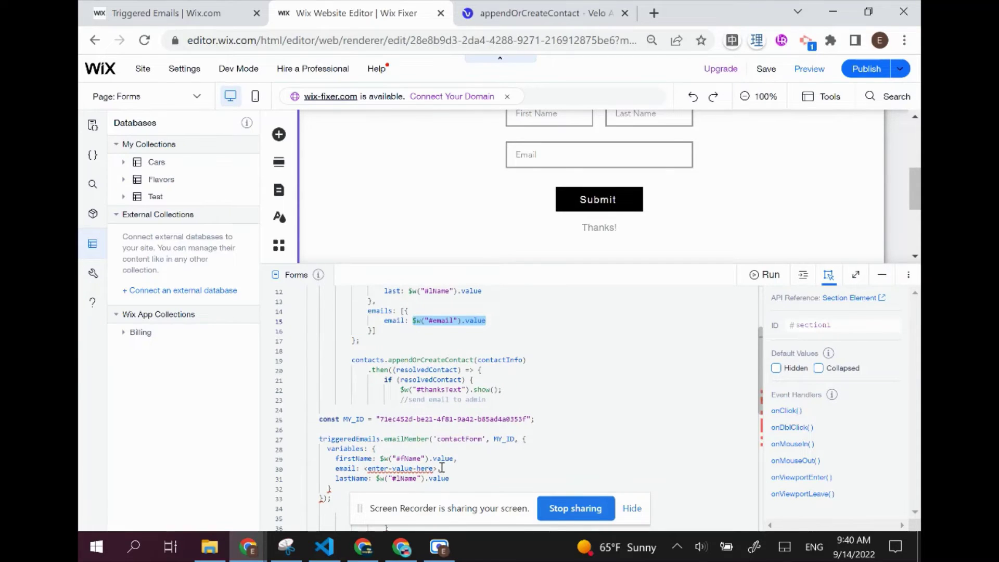
pyautogui.moveTo(438, 470); pyautogui.dragTo(368, 470)
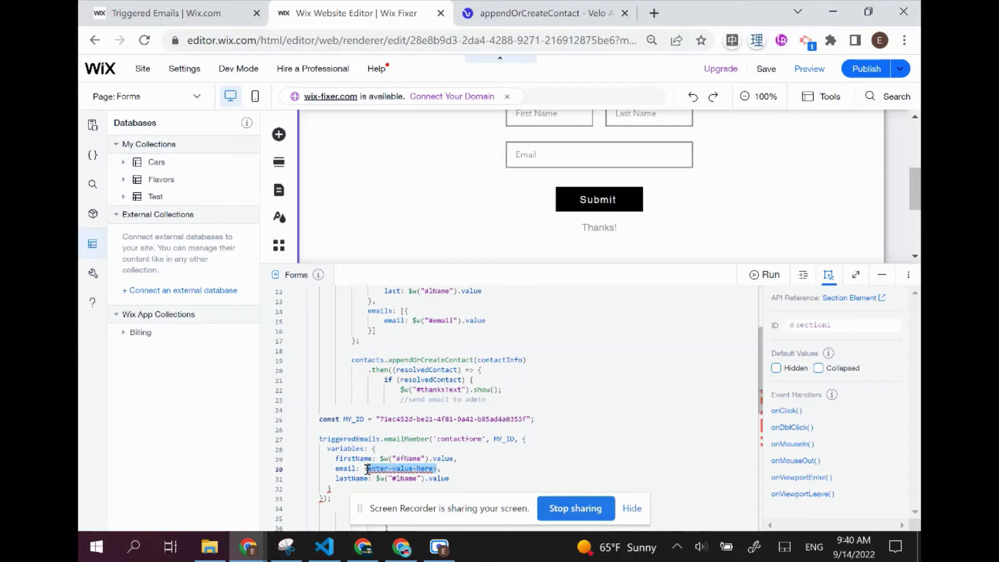
pyautogui.hotkey('ctrl', 'v')
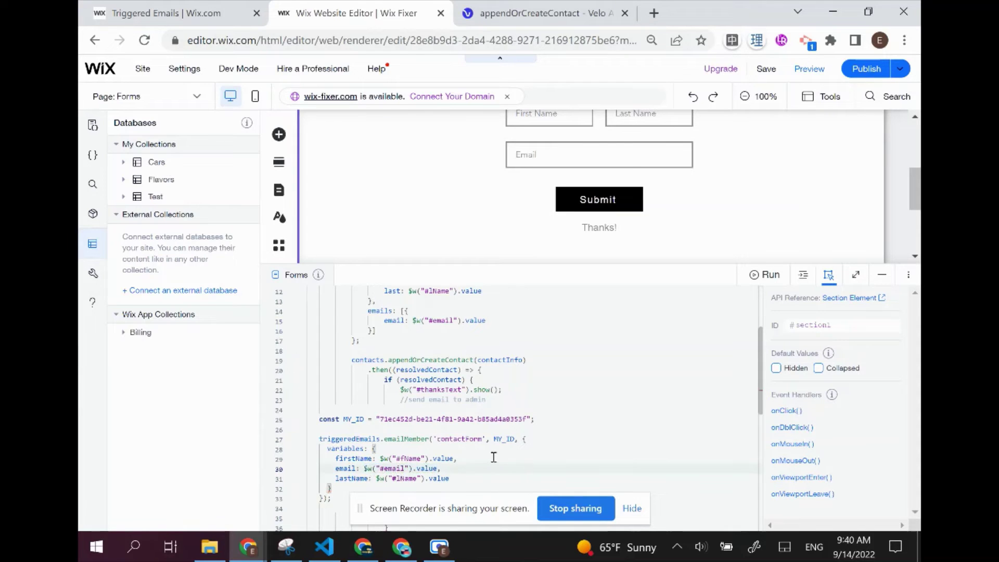
pyautogui.scroll(-2, 520, 458)
# Reformat the page code with Format Document to fix indentation
pyautogui.rightClick(557, 374)
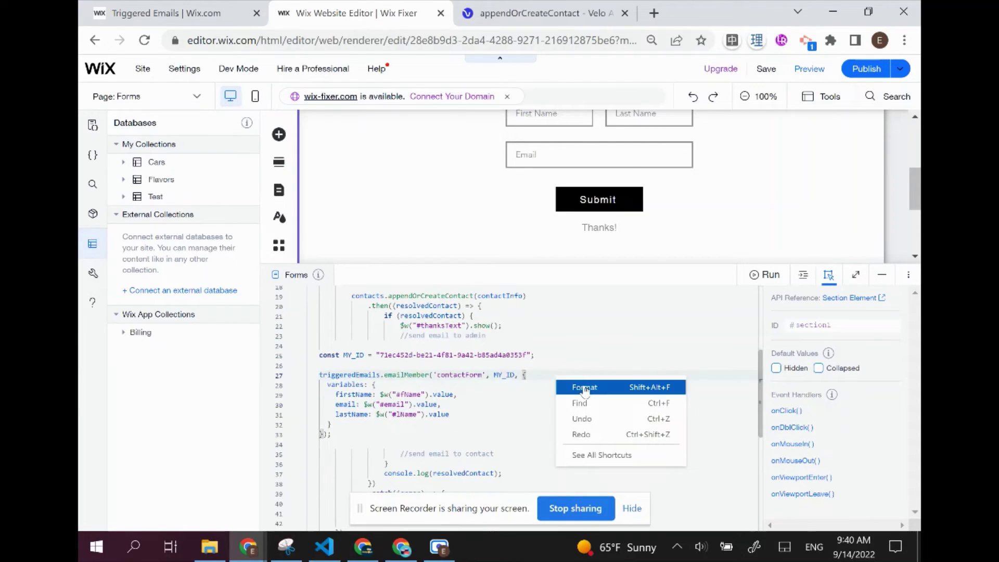
pyautogui.click(582, 385)
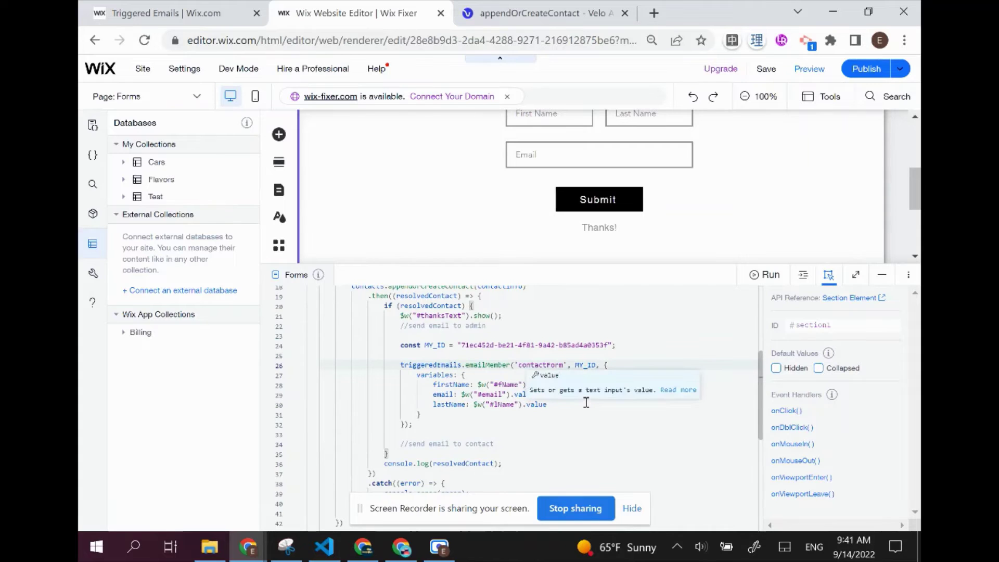
pyautogui.scroll(-3, 584, 398)
pyautogui.scroll(4, 522, 459)
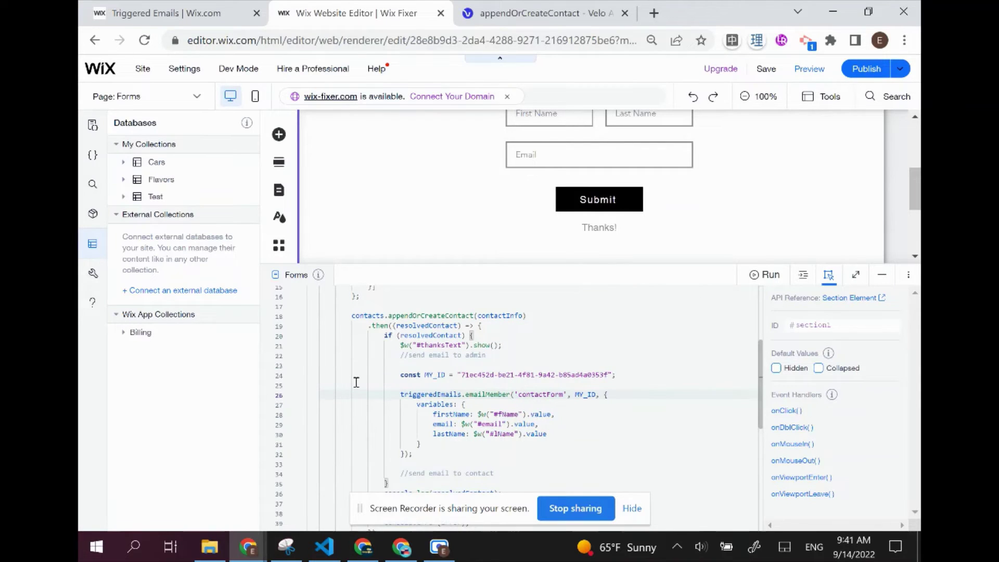
# Publish the site and switch to the live Forms page
pyautogui.click(849, 69)
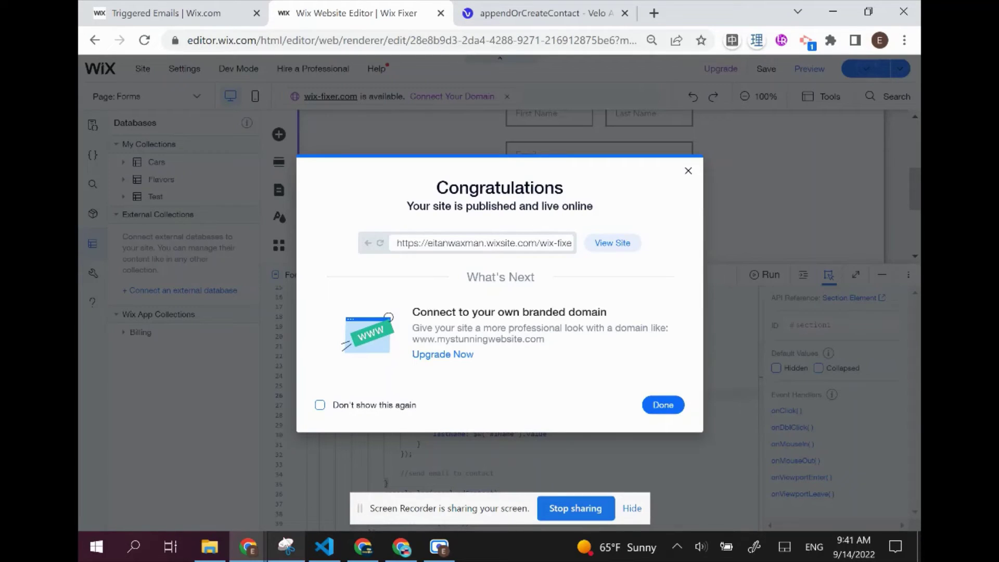
pyautogui.click(663, 405)
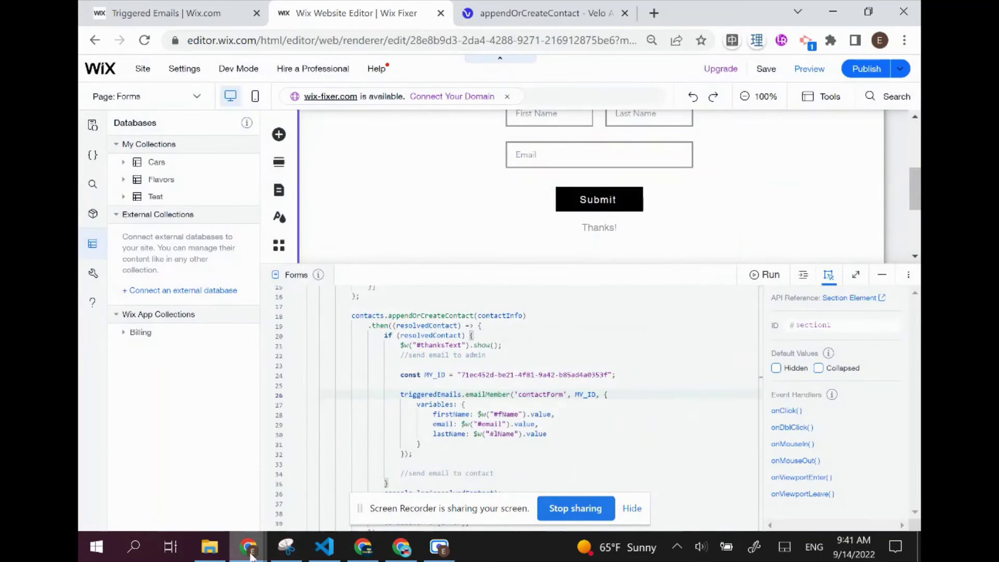
pyautogui.hotkey('alt', 'Tab')
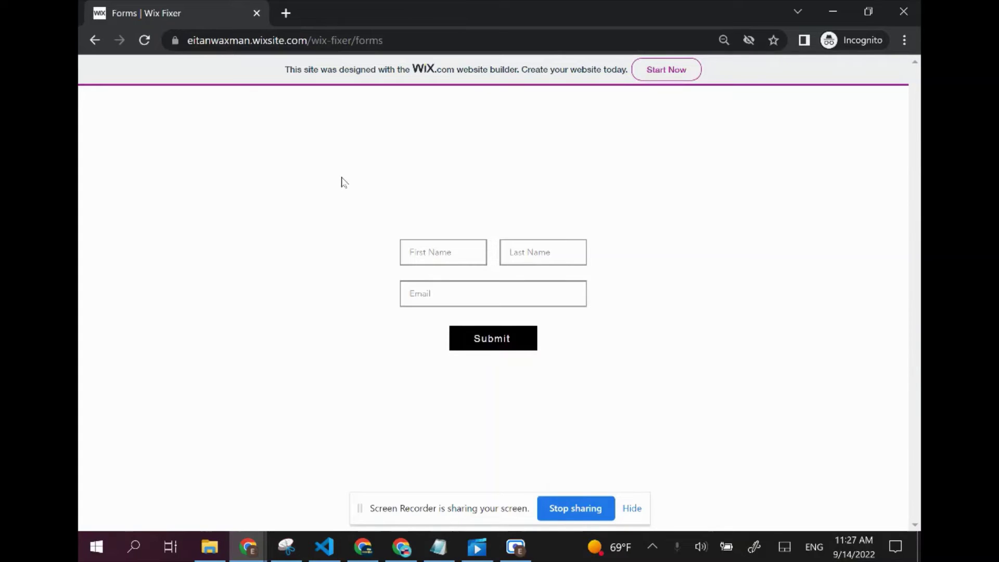
# Submit the live form with a first name, last name and e-mail address, then check Gmail
pyautogui.click(426, 251)
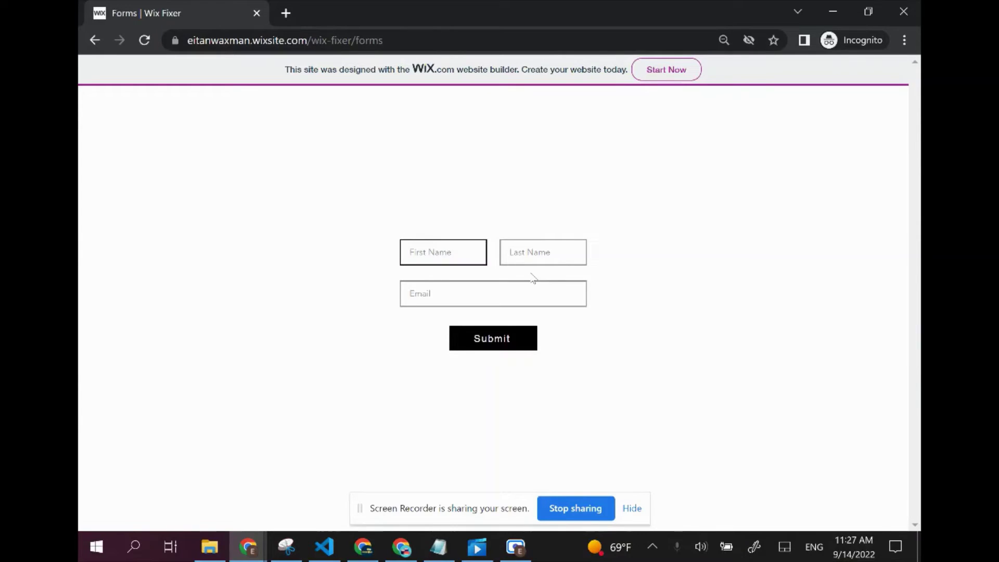
pyautogui.write('Jim')
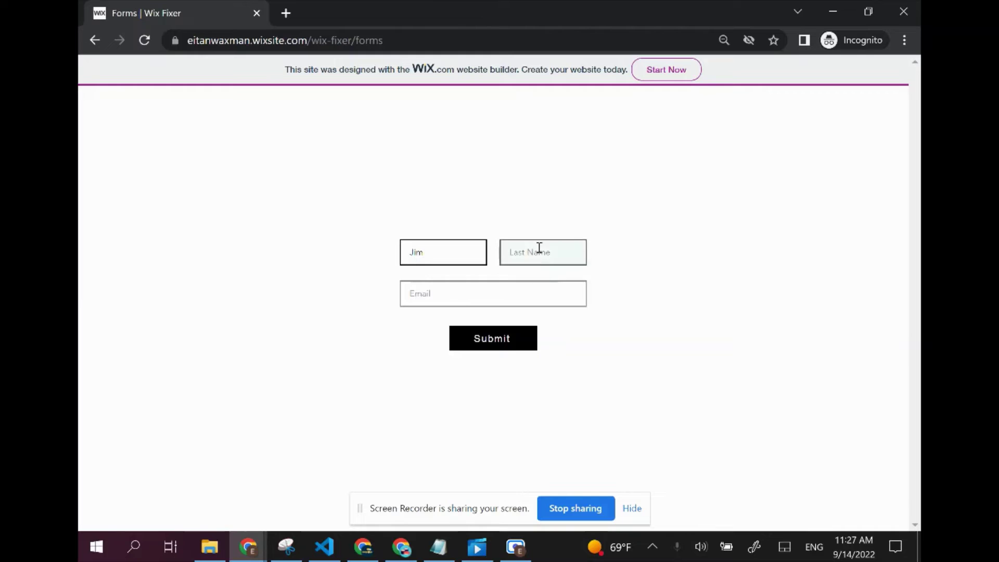
pyautogui.click(539, 249)
pyautogui.write('Halp')
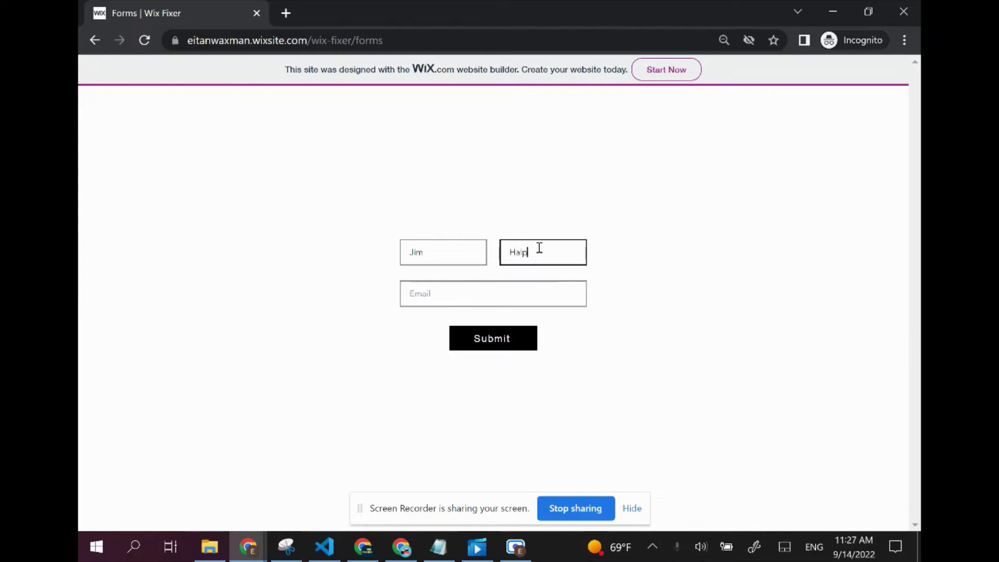
pyautogui.write('ert')
pyautogui.click(530, 281)
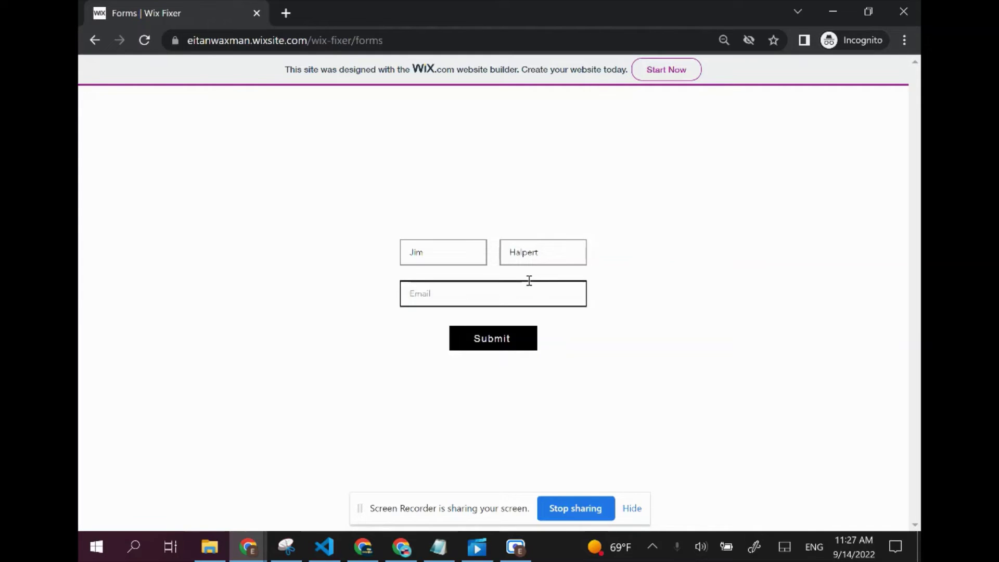
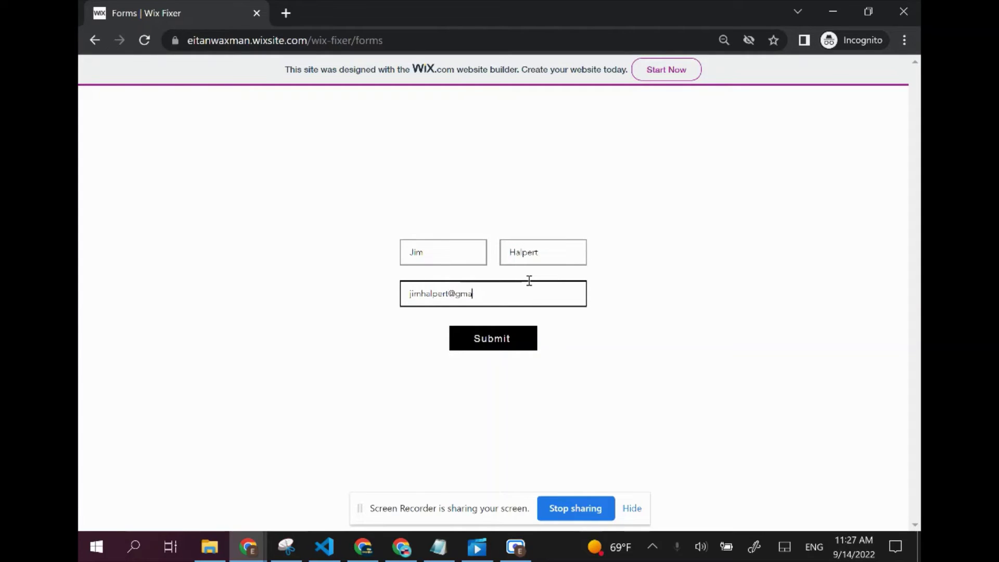
pyautogui.click(508, 349)
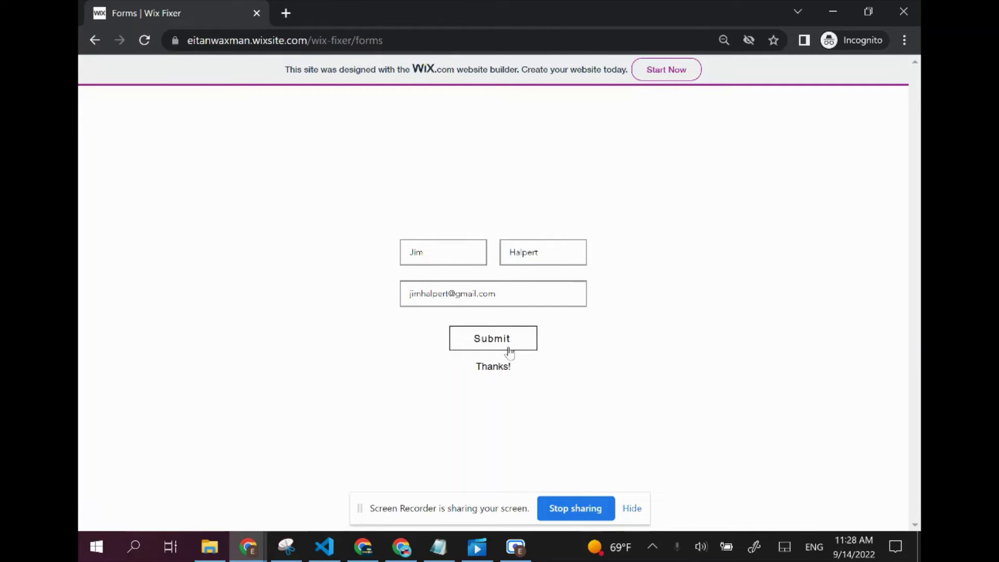
pyautogui.click(401, 547)
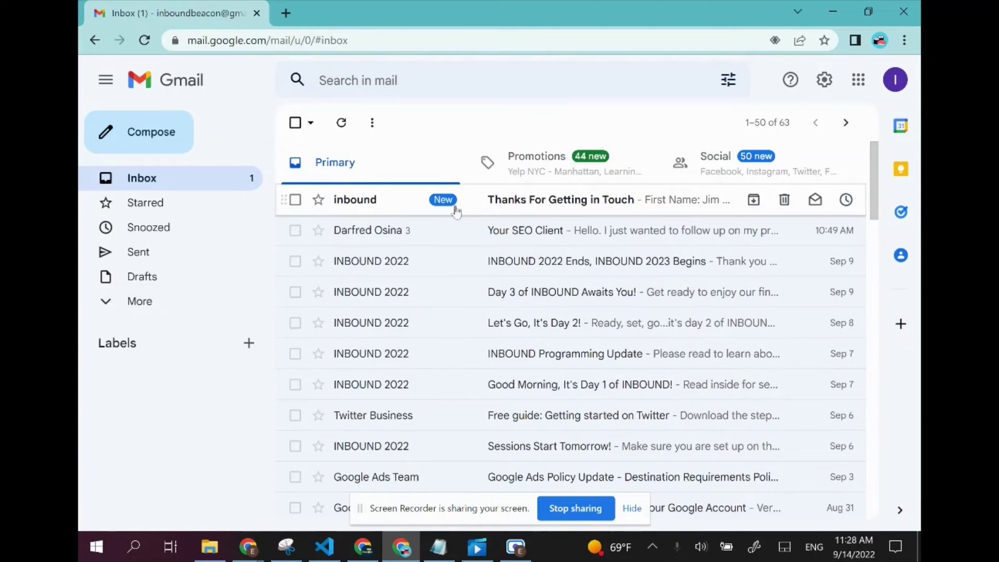
# Open the 'Thanks For Getting in Touch' email in Gmail and scroll through the submitted names and e-mail
pyautogui.click(382, 206)
pyautogui.scroll(-3, 581, 276)
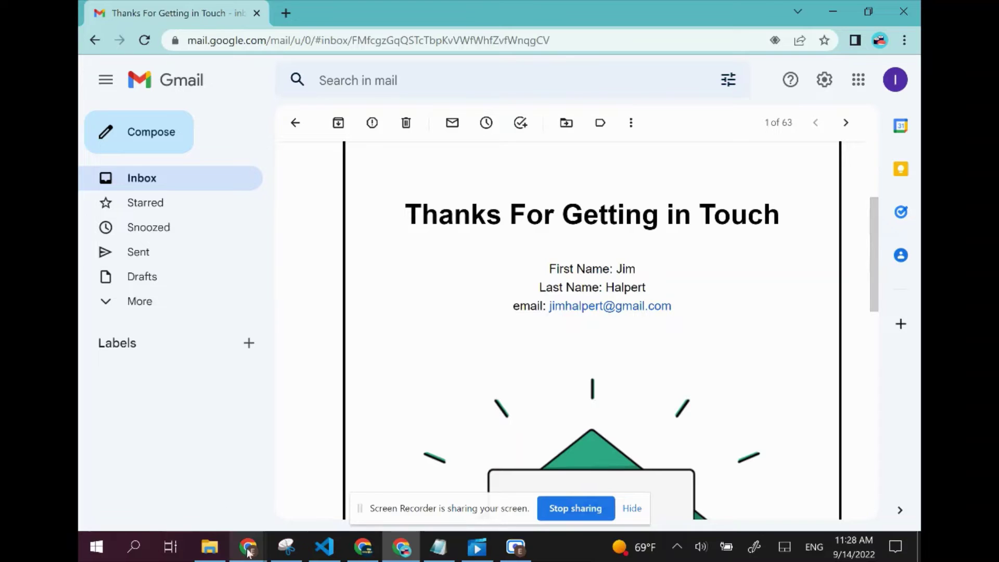
# Back in the Wix editor, add a blank line below //send email to contact, then bring up the Contacts list
pyautogui.moveTo(251, 556)
pyautogui.click(229, 494)
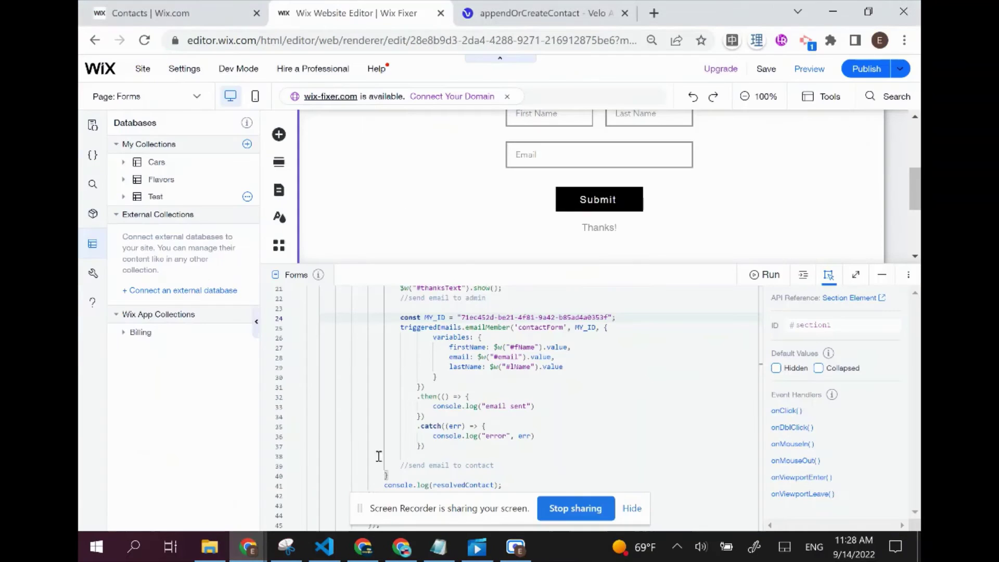
pyautogui.moveTo(493, 263); pyautogui.dragTo(502, 208)
pyautogui.click(512, 406)
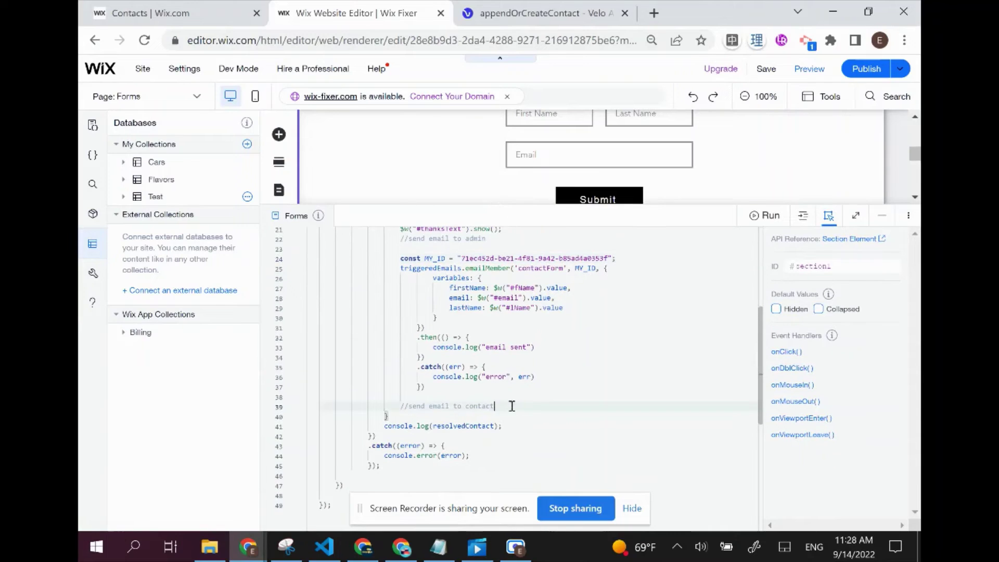
pyautogui.press('Return')
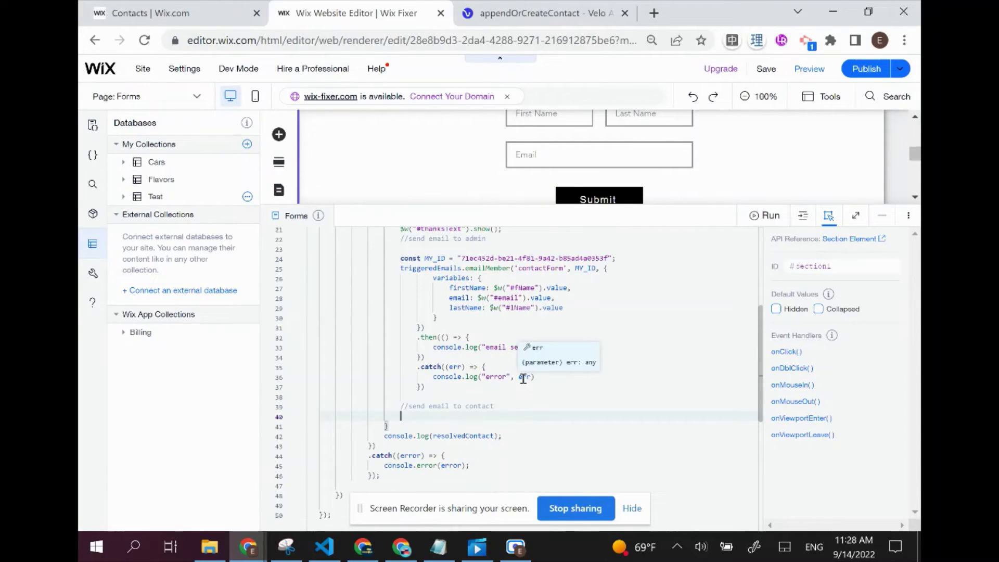
pyautogui.click(216, 11)
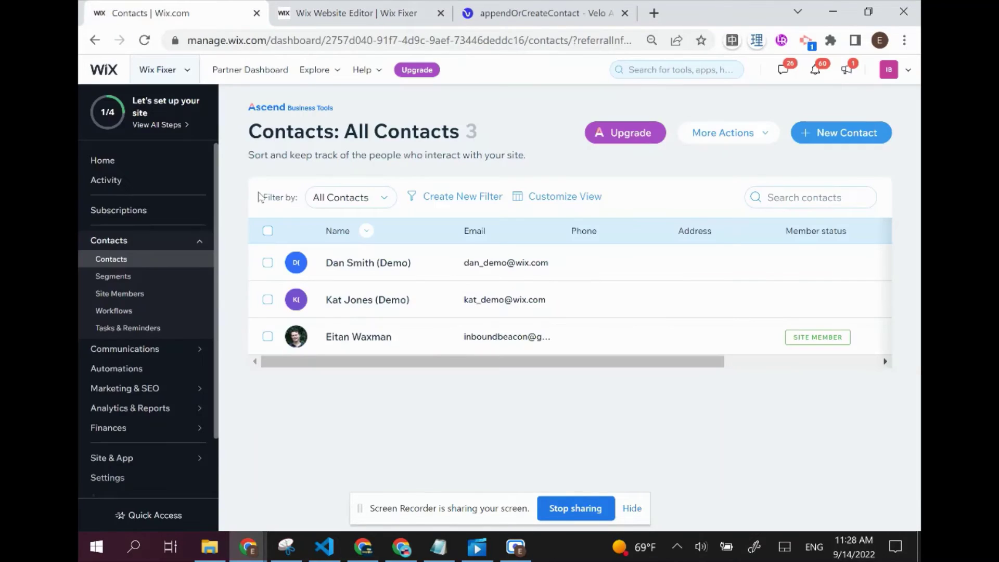
# Under Developer Tools > Triggered Emails, open the Thanks For Getting in Touch email in its editor
pyautogui.scroll(-3, 135, 367)
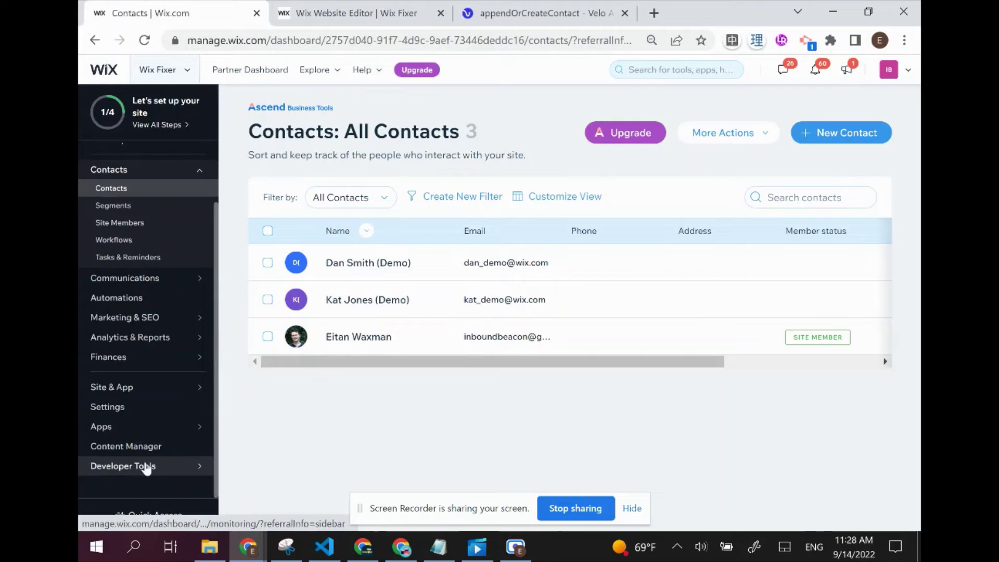
pyautogui.click(145, 468)
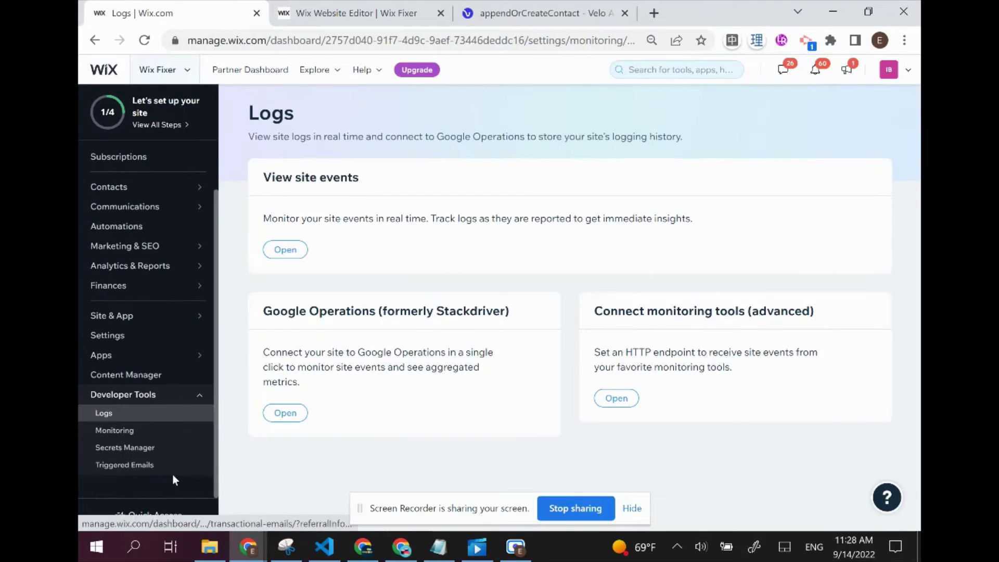
pyautogui.click(174, 466)
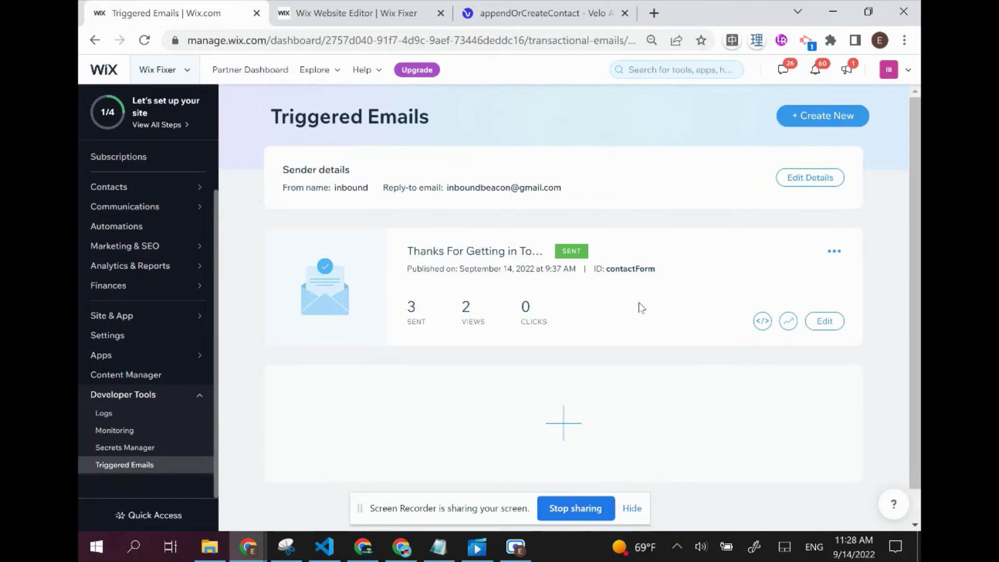
pyautogui.click(831, 251)
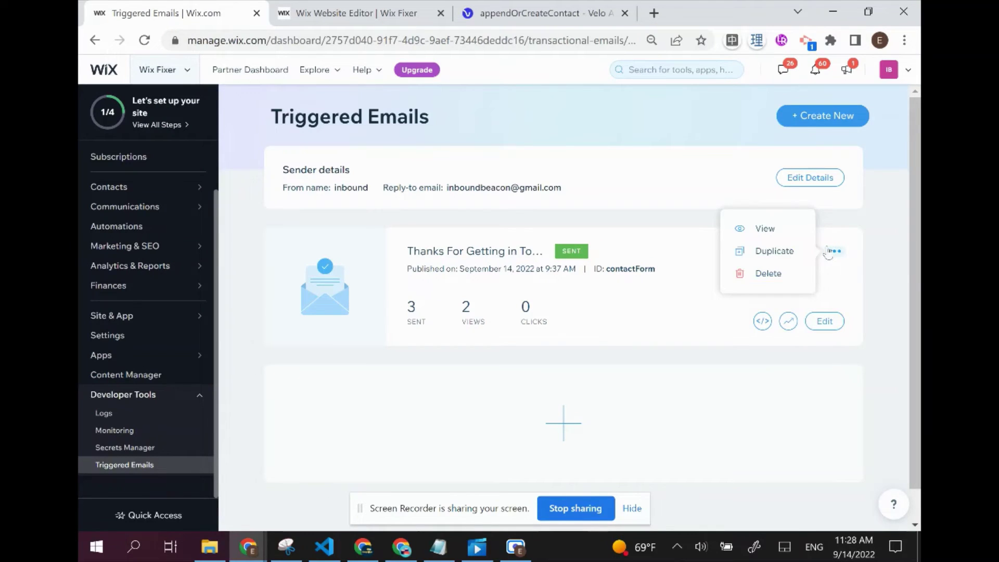
pyautogui.click(839, 321)
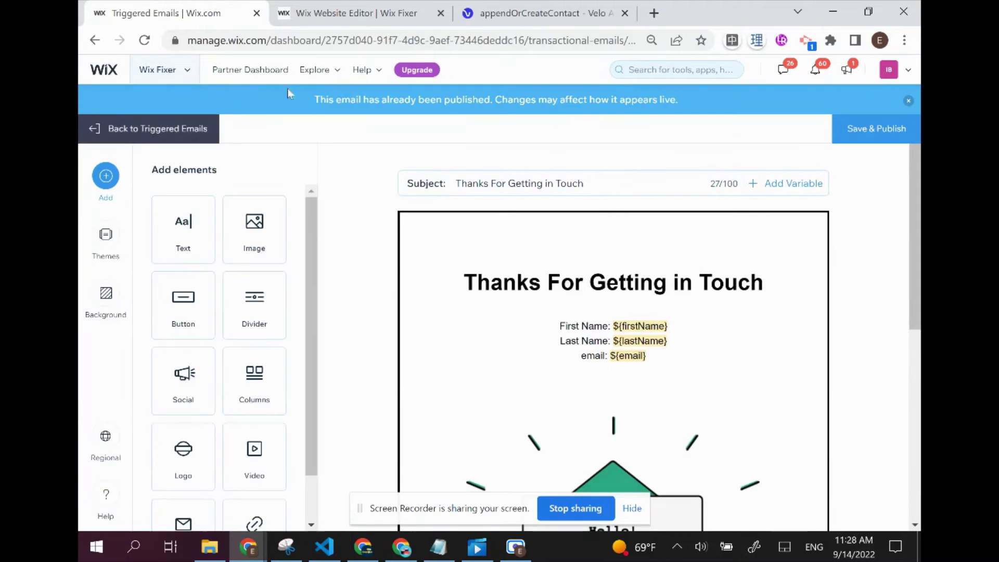
# Save and publish the Thanks For Getting in Touch email, then view its emailContact snippet for new contacts
pyautogui.click(891, 129)
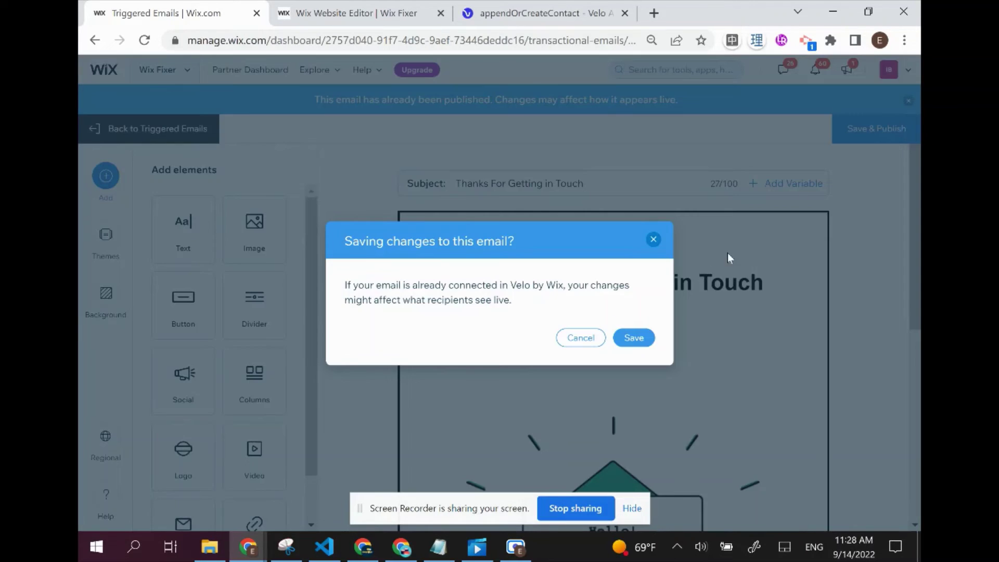
pyautogui.click(634, 338)
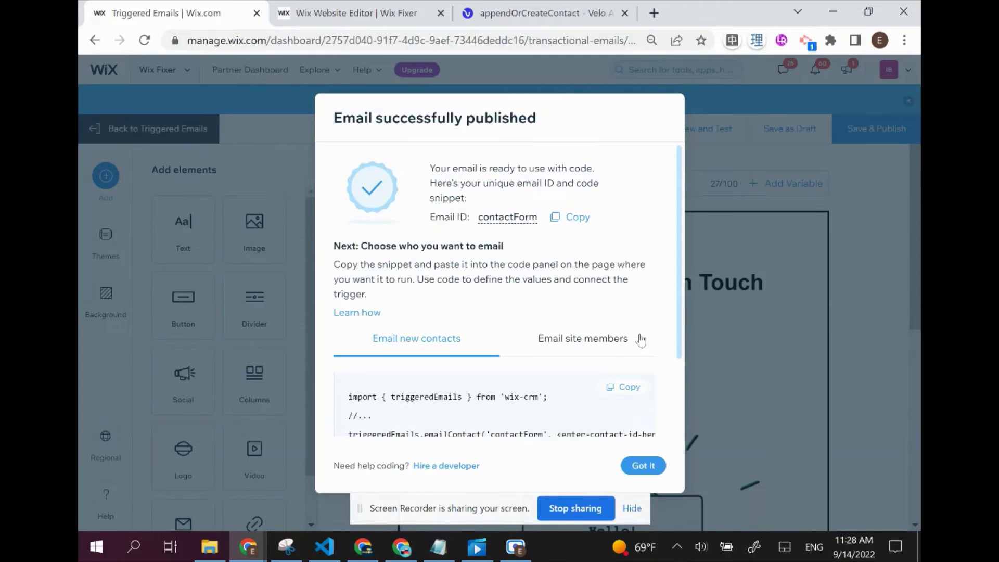
pyautogui.scroll(-2, 405, 243)
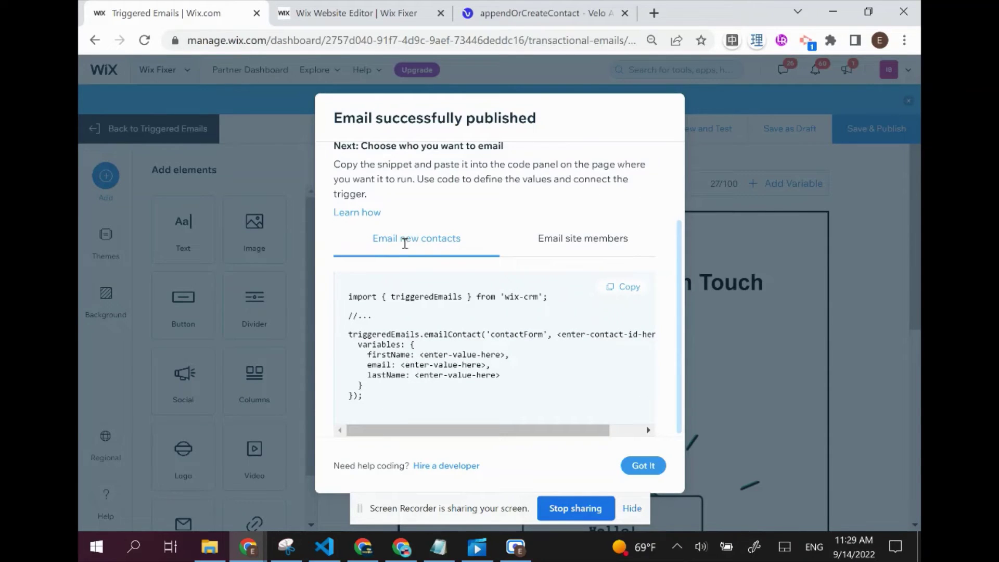
pyautogui.scroll(2, 405, 244)
pyautogui.scroll(-2, 460, 261)
pyautogui.click(599, 253)
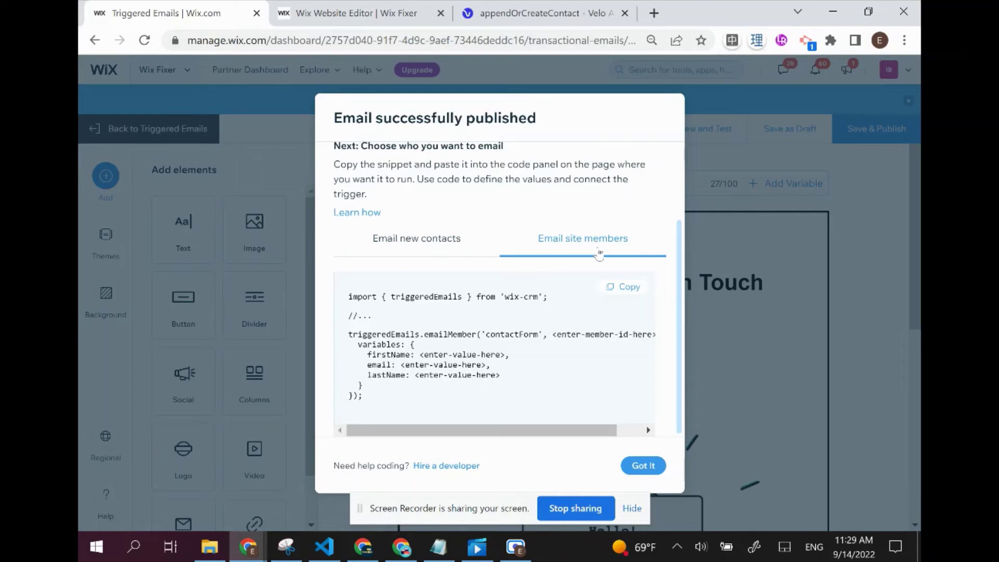
pyautogui.click(425, 242)
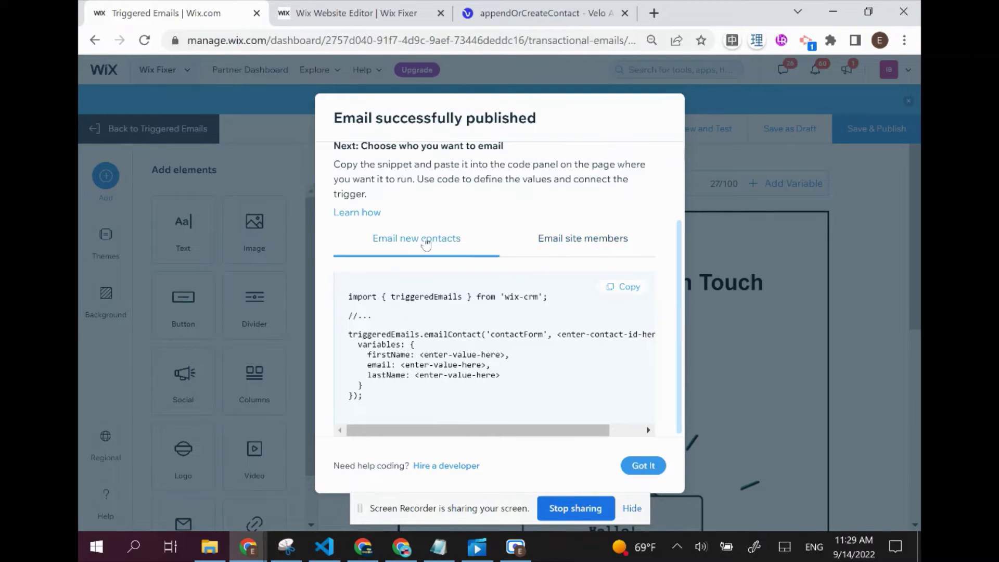